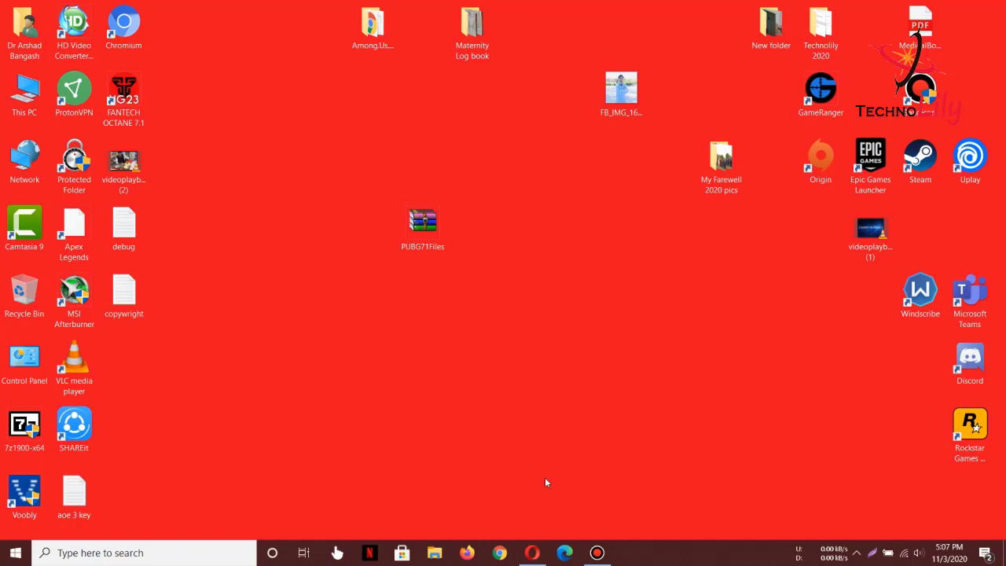
Bring Opera back and read the comments on the Tencent Gaming Buddy 7.1 install tutorial.
{"action": "left_click", "coordinate": [532, 552]}
{"action": "left_click", "coordinate": [228, 9]}
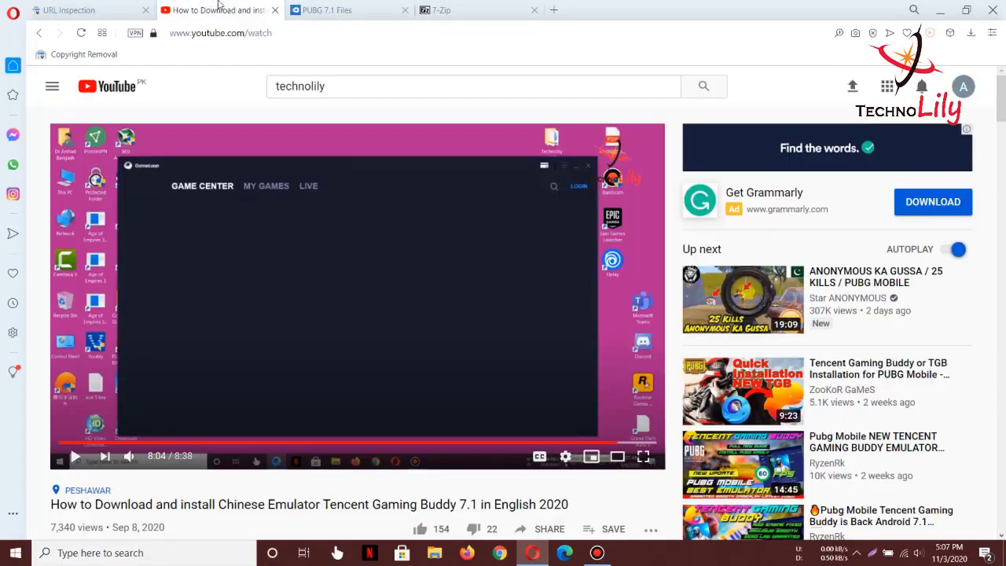
{"action": "scroll", "coordinate": [250, 321], "scroll_direction": "down", "scroll_amount": 3}
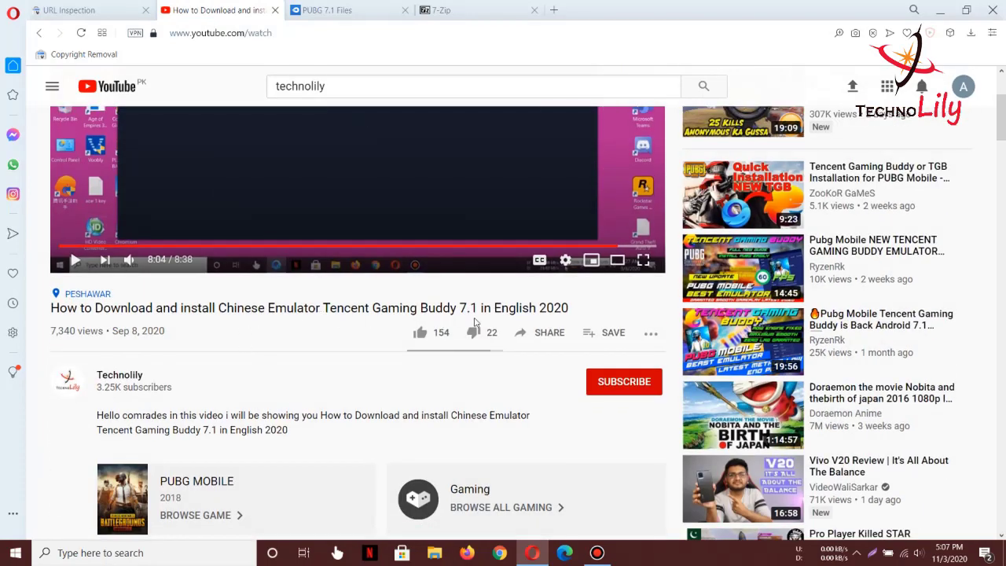
{"action": "scroll", "coordinate": [374, 357], "scroll_direction": "up", "scroll_amount": 2}
{"action": "scroll", "coordinate": [258, 452], "scroll_direction": "down", "scroll_amount": 3}
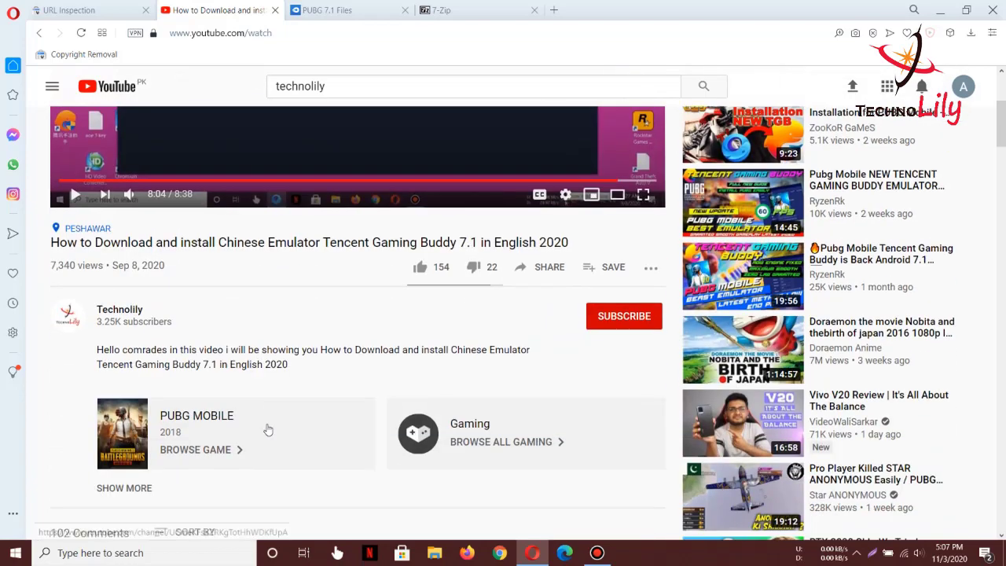
{"action": "scroll", "coordinate": [191, 338], "scroll_direction": "up", "scroll_amount": 3}
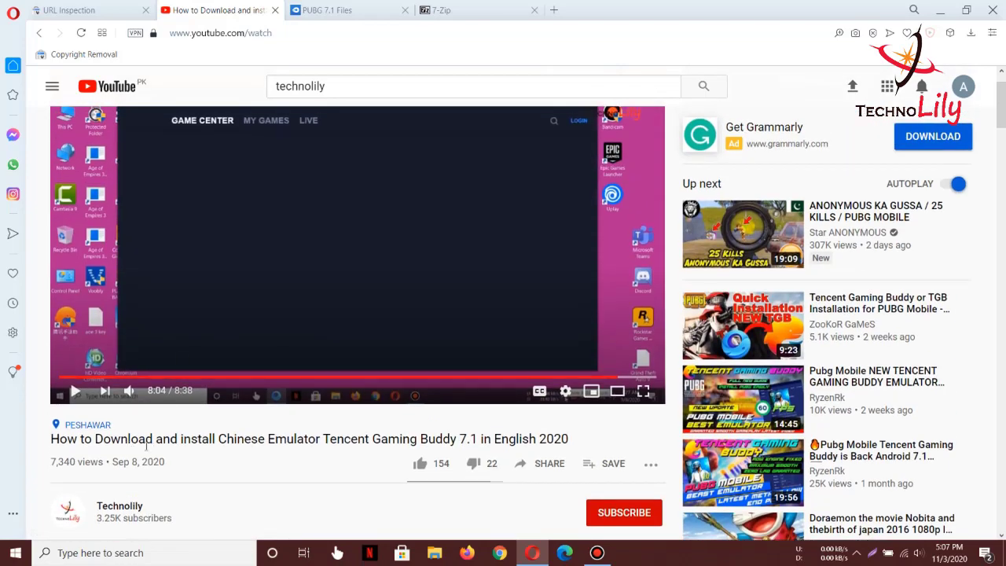
{"action": "scroll", "coordinate": [236, 377], "scroll_direction": "up", "scroll_amount": 1}
{"action": "scroll", "coordinate": [317, 309], "scroll_direction": "down", "scroll_amount": 2}
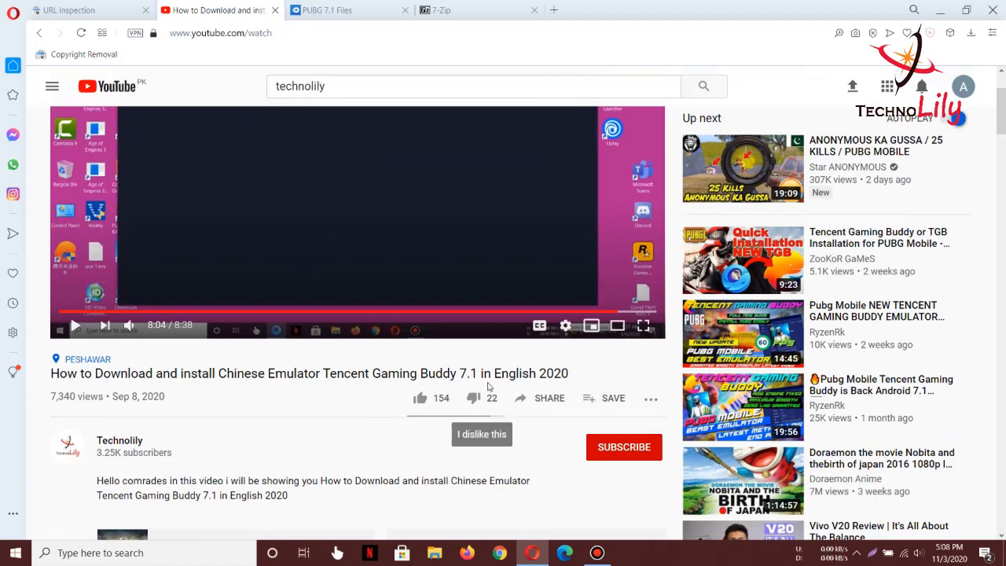
{"action": "scroll", "coordinate": [342, 401], "scroll_direction": "down", "scroll_amount": 8}
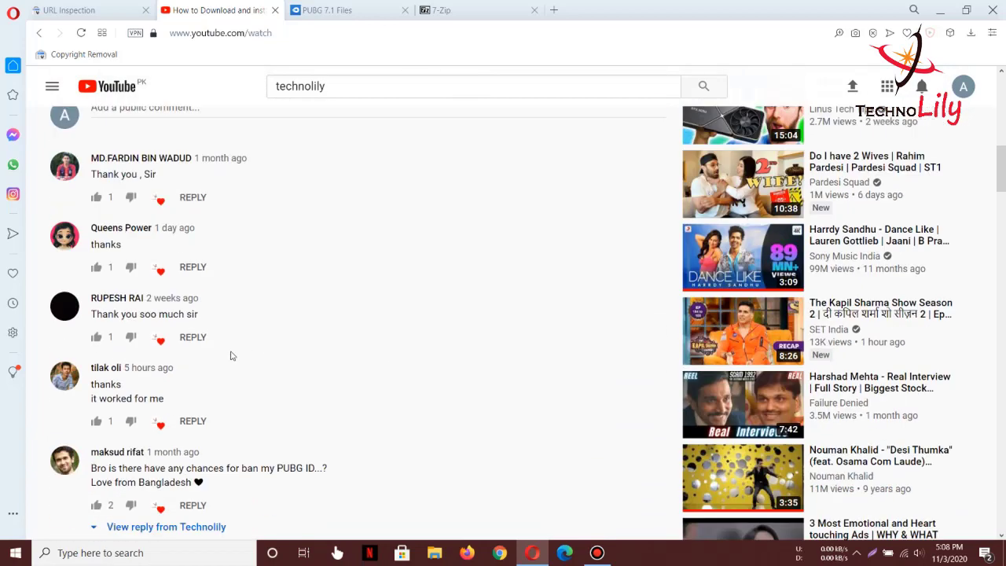
{"action": "scroll", "coordinate": [240, 358], "scroll_direction": "down", "scroll_amount": 6}
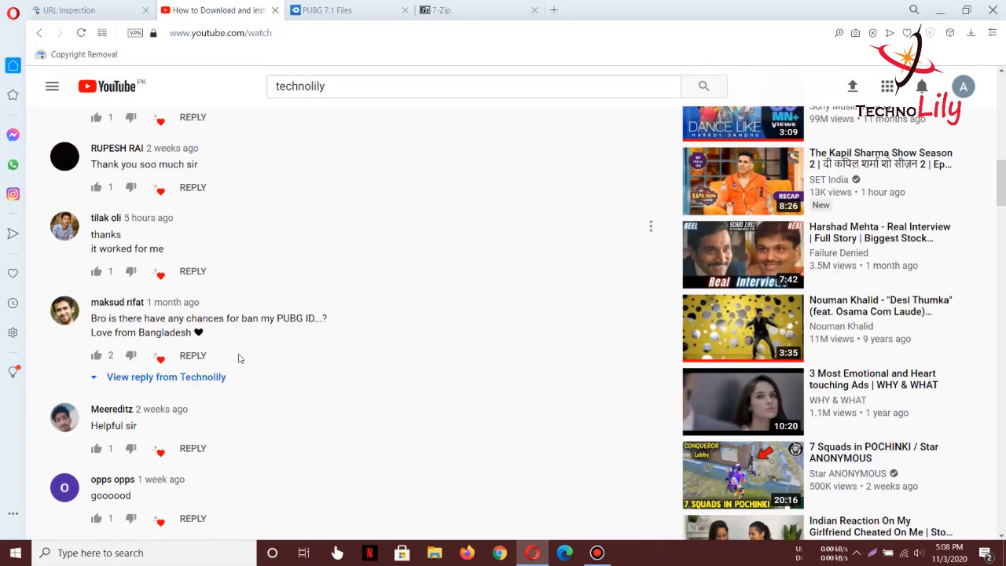
{"action": "scroll", "coordinate": [236, 353], "scroll_direction": "down", "scroll_amount": 4}
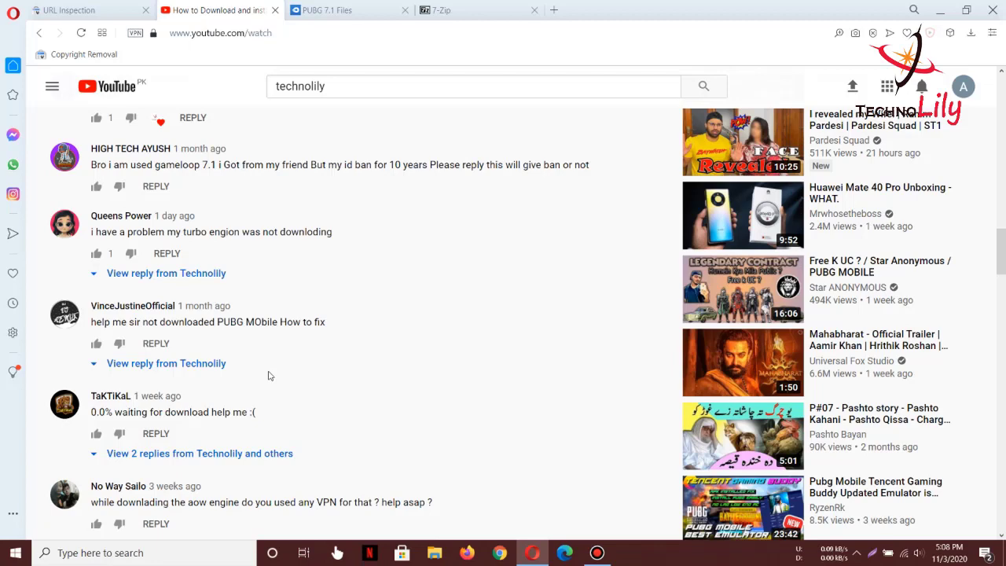
{"action": "scroll", "coordinate": [353, 379], "scroll_direction": "down", "scroll_amount": 3}
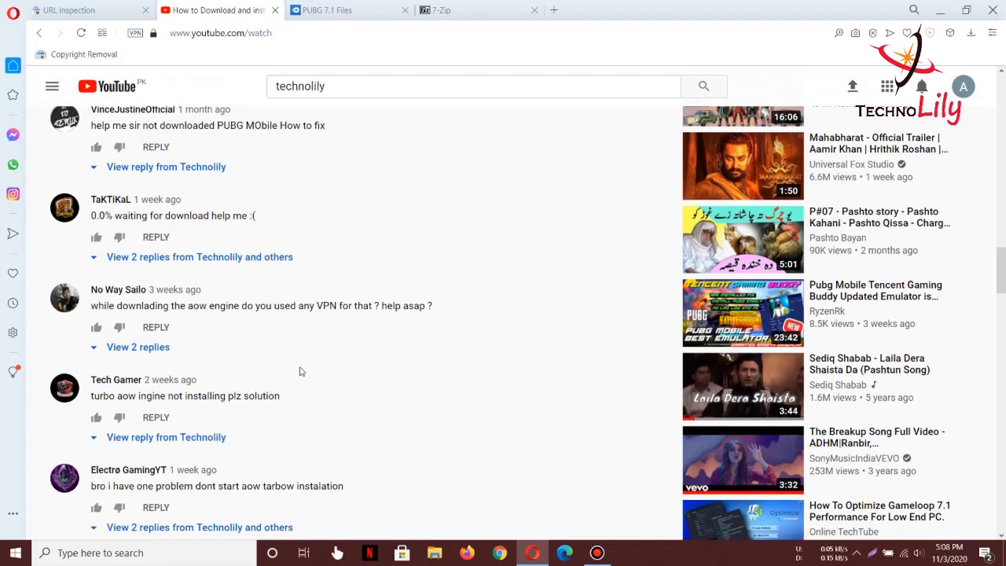
{"action": "scroll", "coordinate": [291, 348], "scroll_direction": "down", "scroll_amount": 1}
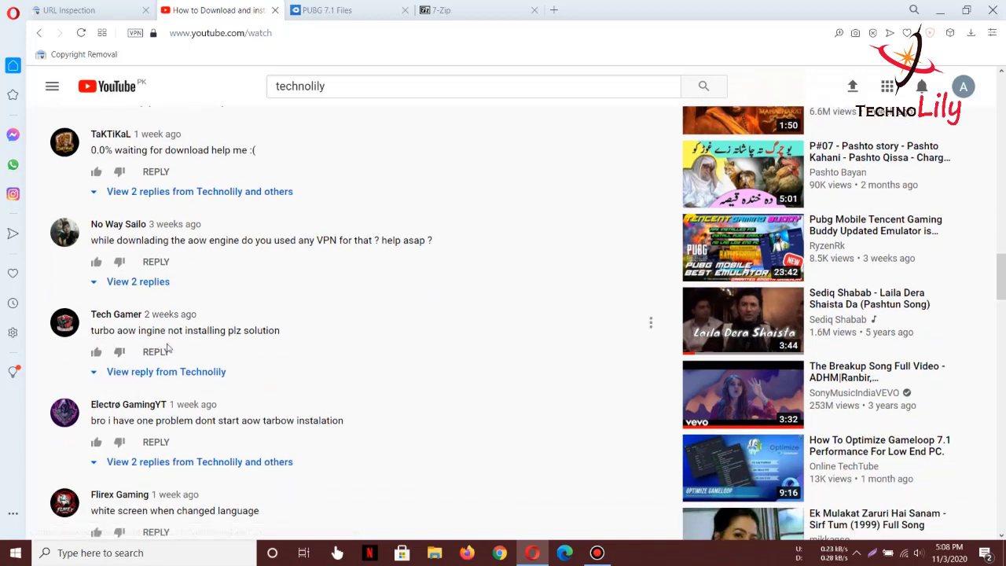
{"action": "scroll", "coordinate": [158, 367], "scroll_direction": "down", "scroll_amount": 3}
{"action": "scroll", "coordinate": [157, 390], "scroll_direction": "down", "scroll_amount": 2}
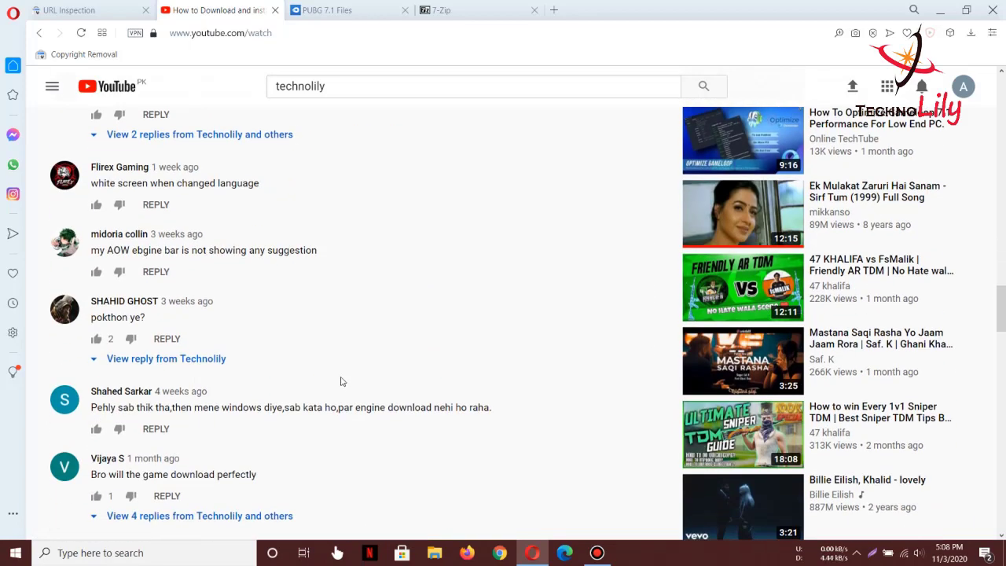
{"action": "scroll", "coordinate": [339, 381], "scroll_direction": "down", "scroll_amount": 12}
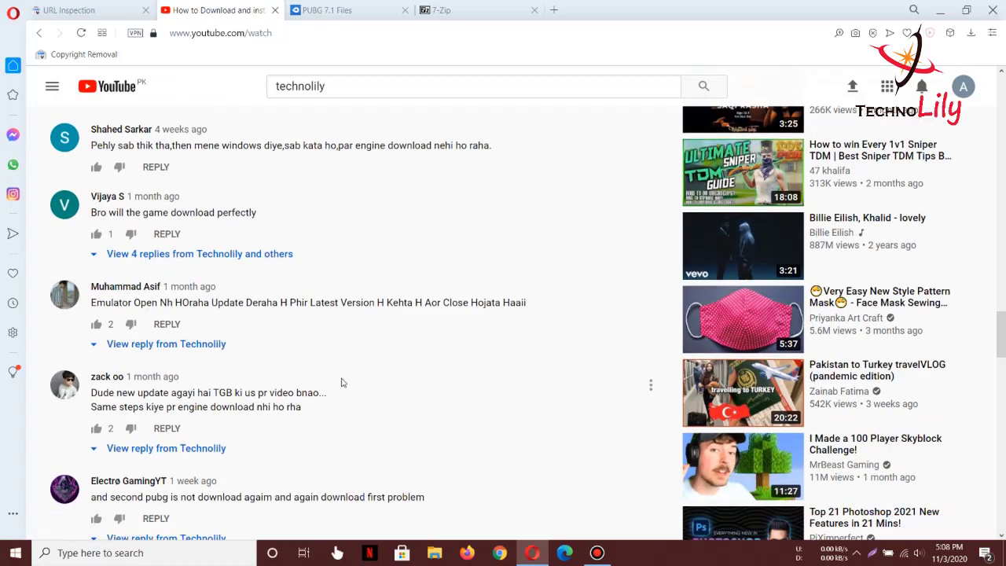
{"action": "scroll", "coordinate": [288, 360], "scroll_direction": "up", "scroll_amount": 15}
{"action": "scroll", "coordinate": [189, 303], "scroll_direction": "down", "scroll_amount": 5}
{"action": "scroll", "coordinate": [189, 302], "scroll_direction": "up", "scroll_amount": 5}
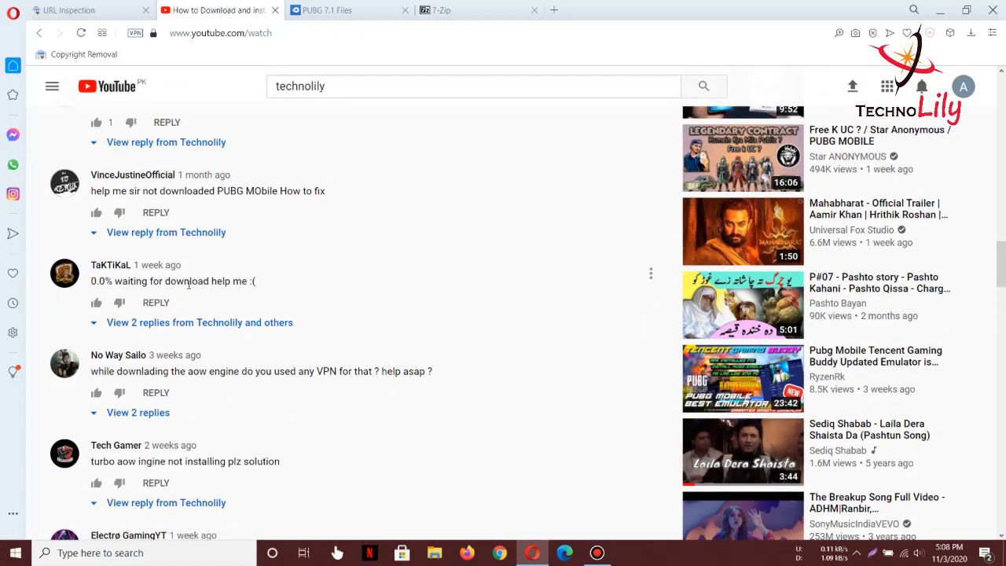
{"action": "scroll", "coordinate": [237, 285], "scroll_direction": "down", "scroll_amount": 15}
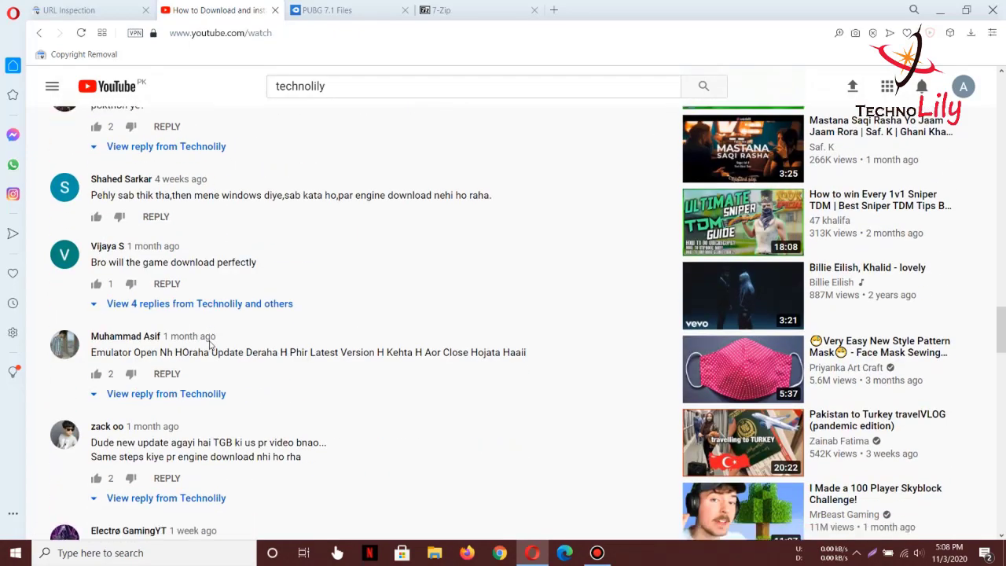
{"action": "scroll", "coordinate": [232, 393], "scroll_direction": "up", "scroll_amount": 2}
{"action": "scroll", "coordinate": [240, 359], "scroll_direction": "down", "scroll_amount": 20}
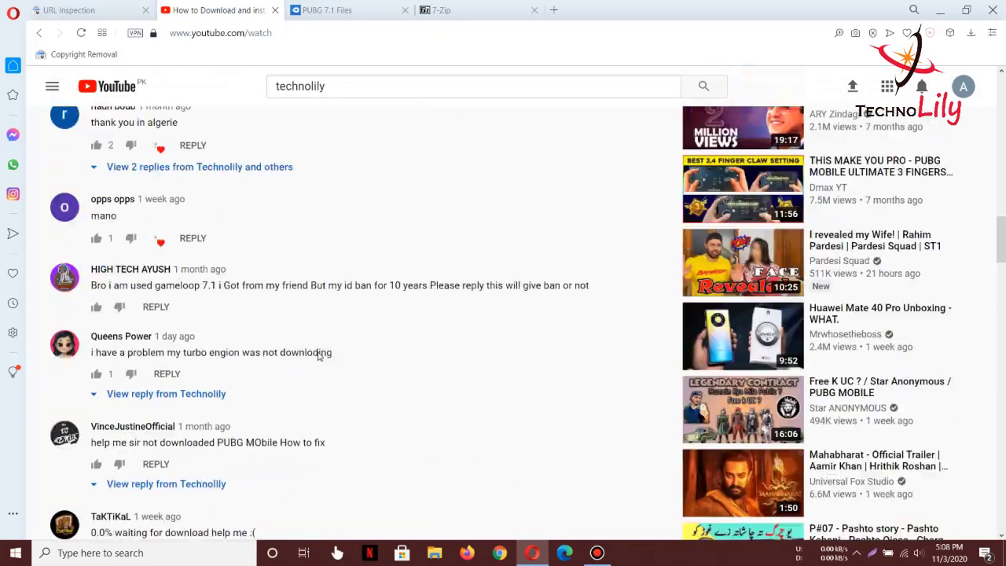
{"action": "scroll", "coordinate": [317, 372], "scroll_direction": "up", "scroll_amount": 3}
{"action": "scroll", "coordinate": [317, 372], "scroll_direction": "up", "scroll_amount": 20}
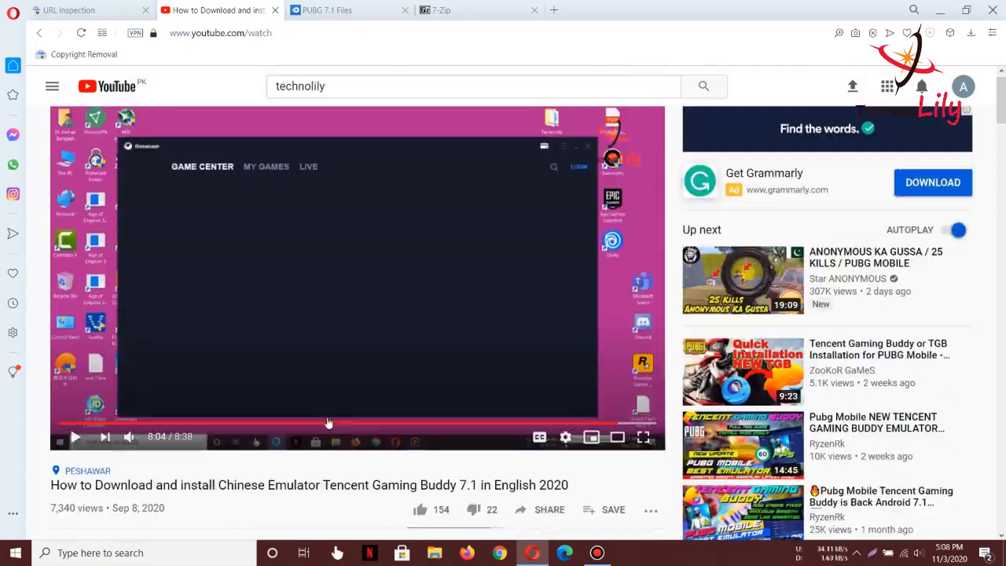
{"action": "scroll", "coordinate": [338, 468], "scroll_direction": "down", "scroll_amount": 2}
{"action": "scroll", "coordinate": [278, 422], "scroll_direction": "up", "scroll_amount": 2}
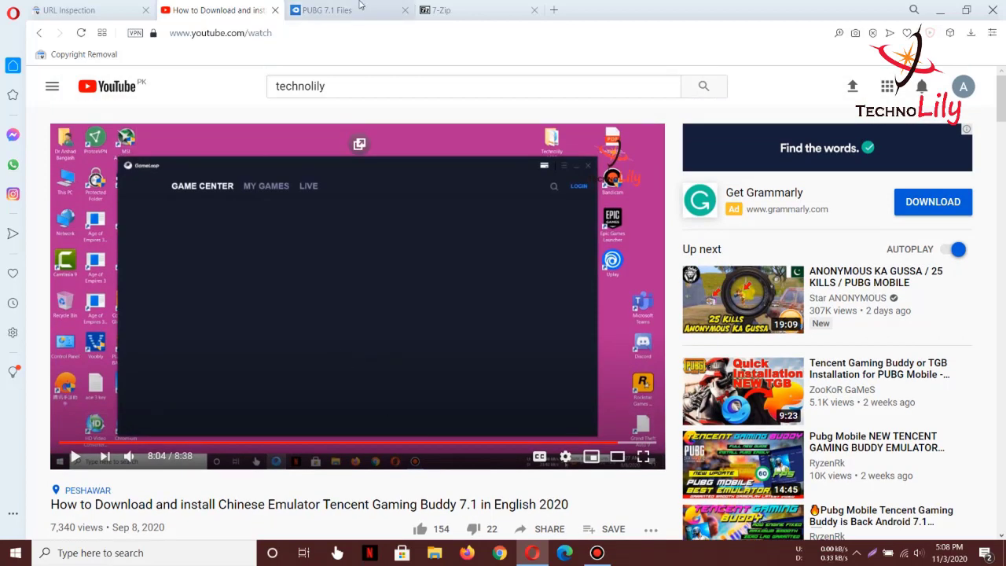
Check the 7-Zip download page, return to the PUBG 7.1 Files page, then minimize Opera.
{"action": "left_click", "coordinate": [320, 10]}
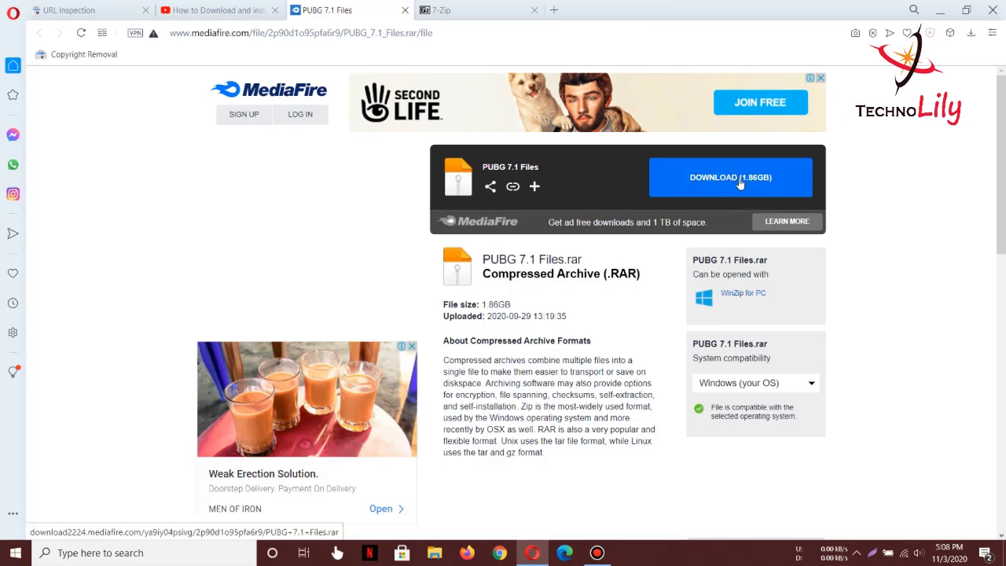
{"action": "left_click", "coordinate": [440, 10]}
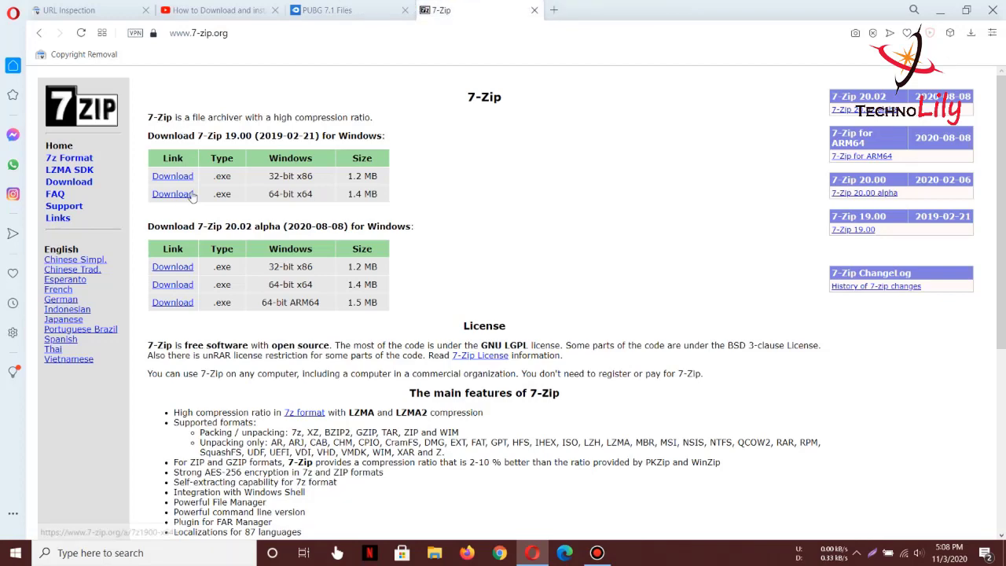
{"action": "left_click", "coordinate": [306, 11]}
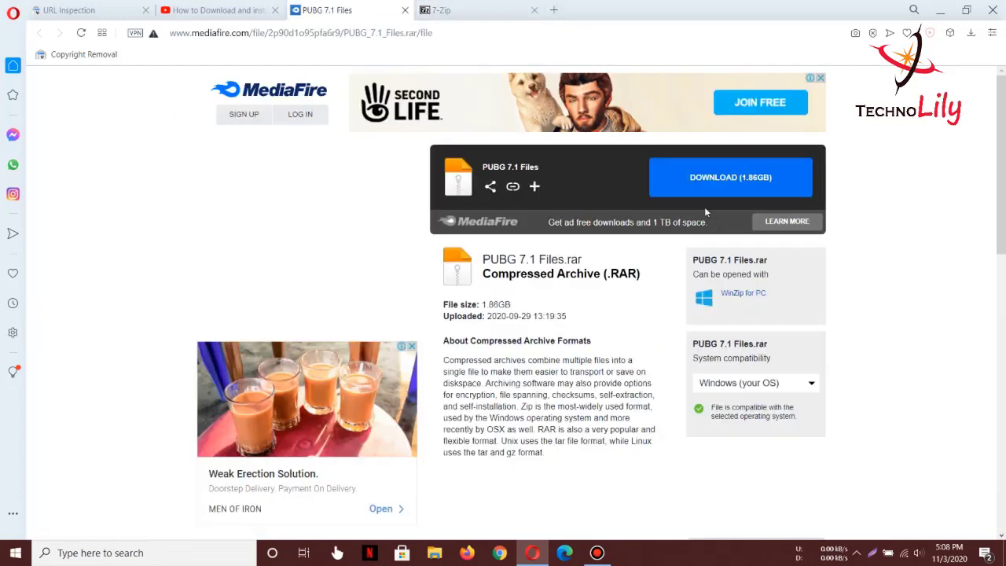
{"action": "left_click", "coordinate": [940, 9]}
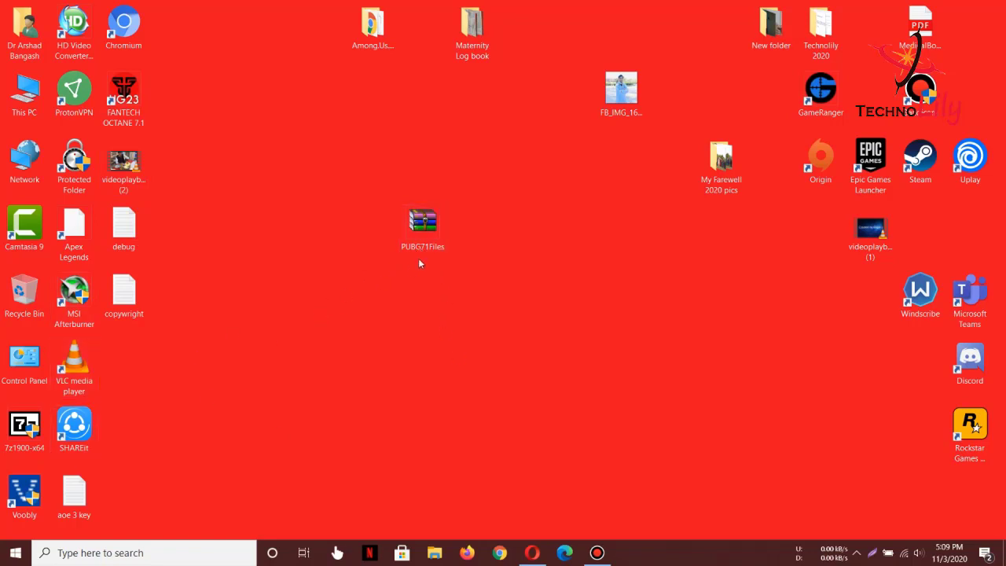
Extract PUBG71Files with 7-Zip's Extract Here and place the PUBG 7.1 Files folder beside it.
{"action": "left_click", "coordinate": [403, 224]}
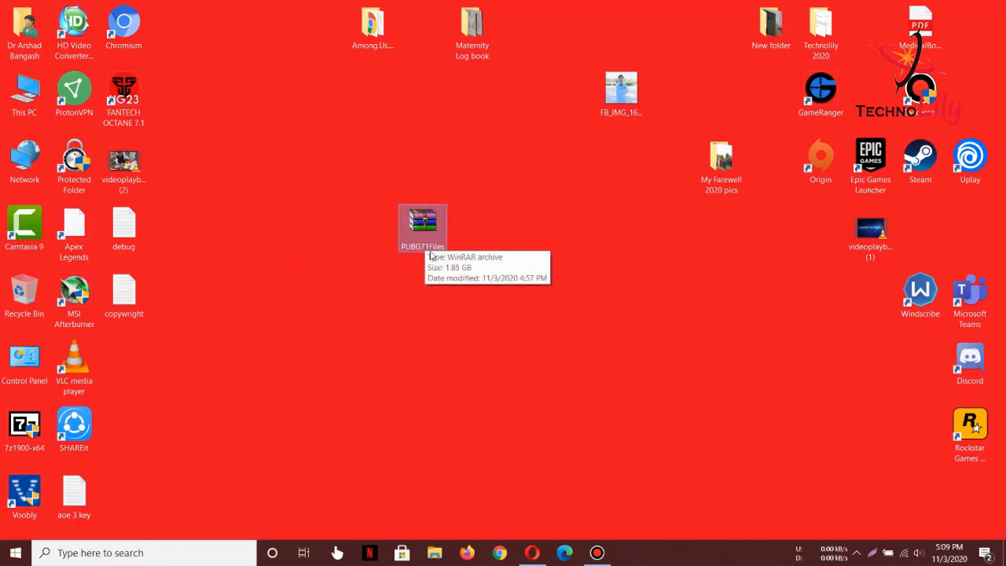
{"action": "mouse_move", "coordinate": [417, 235]}
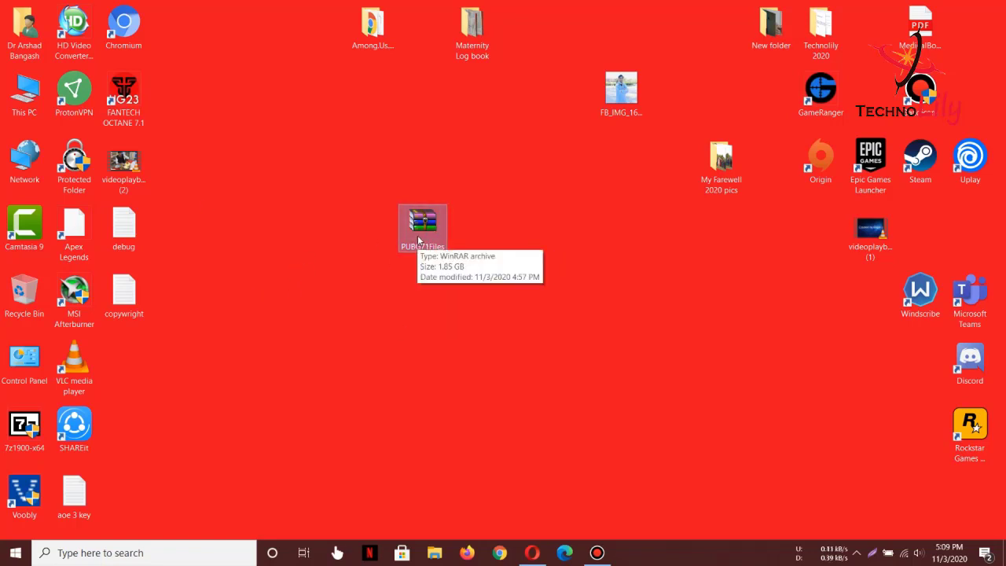
{"action": "right_click", "coordinate": [418, 235]}
{"action": "mouse_move", "coordinate": [472, 307]}
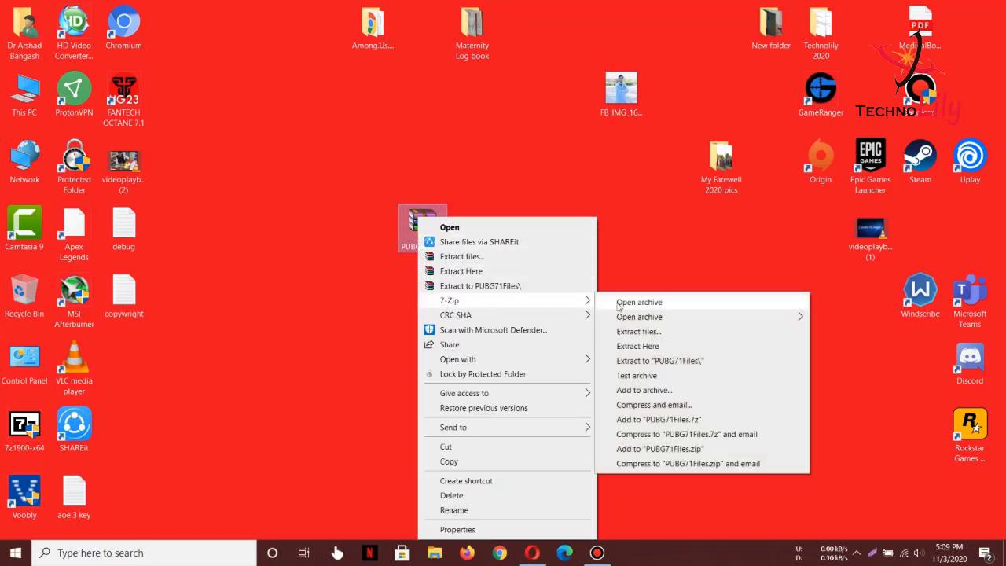
{"action": "left_click", "coordinate": [649, 351]}
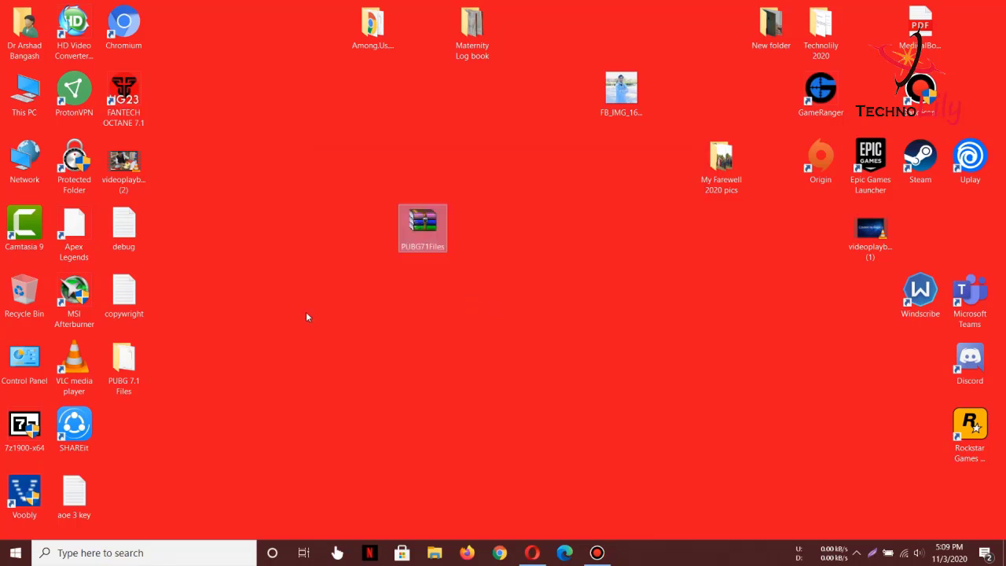
{"action": "mouse_move", "coordinate": [125, 365]}
{"action": "left_mouse_down"}
{"action": "mouse_move", "coordinate": [184, 330]}
{"action": "mouse_move", "coordinate": [218, 240]}
{"action": "mouse_move", "coordinate": [223, 257]}
{"action": "left_mouse_up"}
Open the PUBG 7.1 Files folder, run Tencent_7.1 and start the default 安装 (Install) download.
{"action": "double_click", "coordinate": [221, 228]}
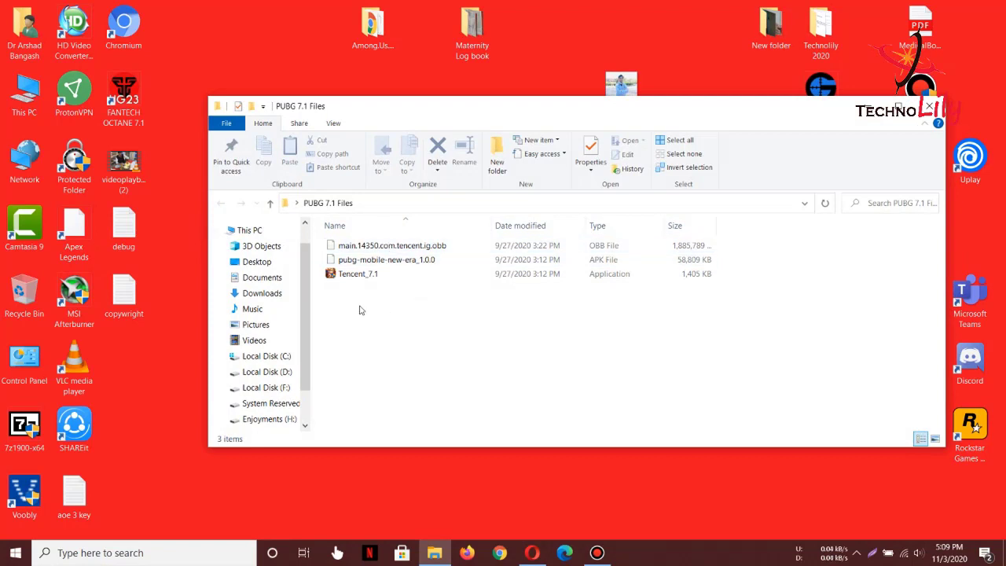
{"action": "mouse_move", "coordinate": [359, 307]}
{"action": "left_mouse_down"}
{"action": "mouse_move", "coordinate": [325, 251]}
{"action": "mouse_move", "coordinate": [364, 310]}
{"action": "left_mouse_up"}
{"action": "right_click", "coordinate": [366, 306]}
{"action": "left_click", "coordinate": [338, 330]}
{"action": "left_click", "coordinate": [604, 554]}
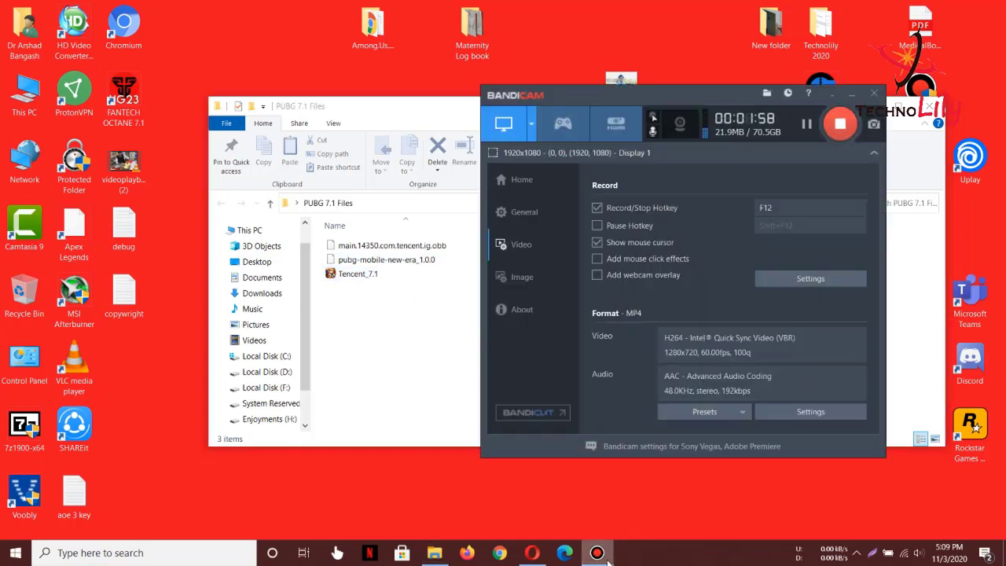
{"action": "left_click", "coordinate": [599, 554]}
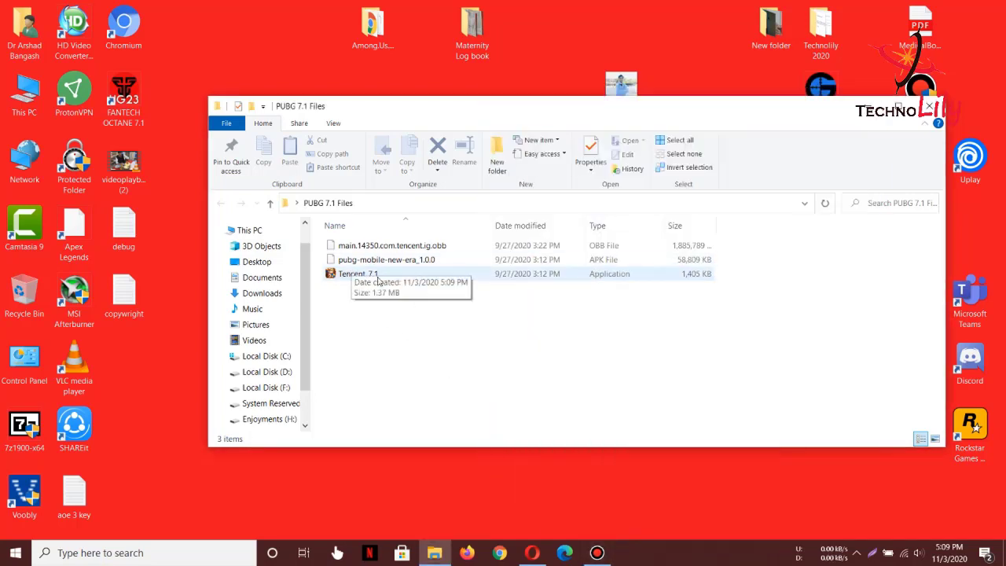
{"action": "double_click", "coordinate": [377, 279]}
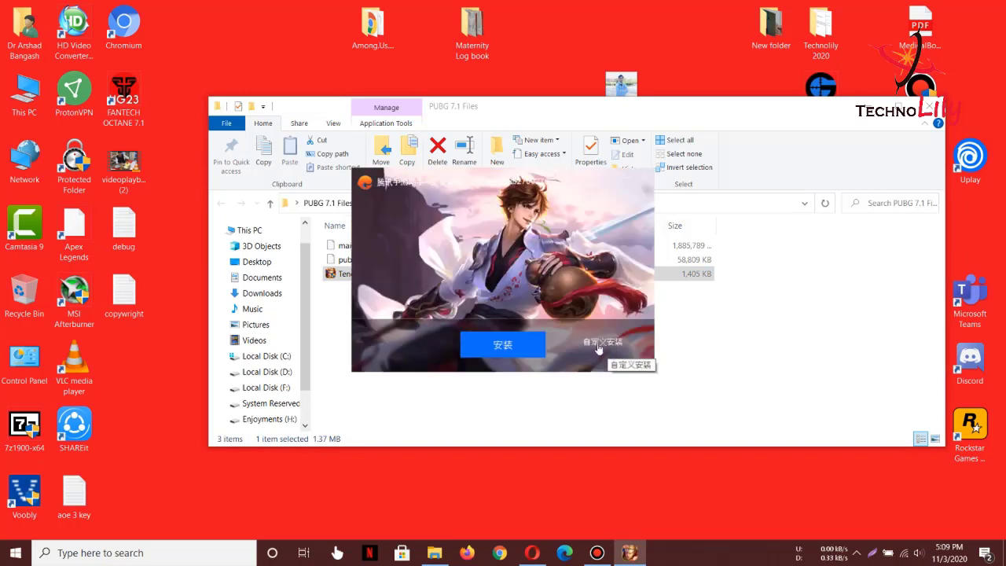
{"action": "left_click", "coordinate": [497, 346]}
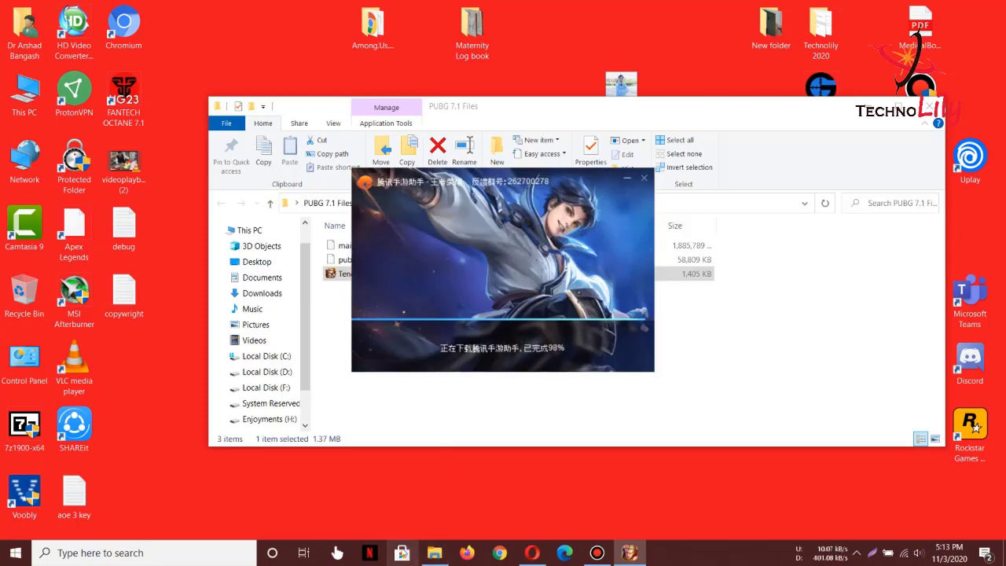
Search the Microsoft Store for touchvpn, confirm TouchVPN is installed, then close the Store.
{"action": "left_click", "coordinate": [401, 553]}
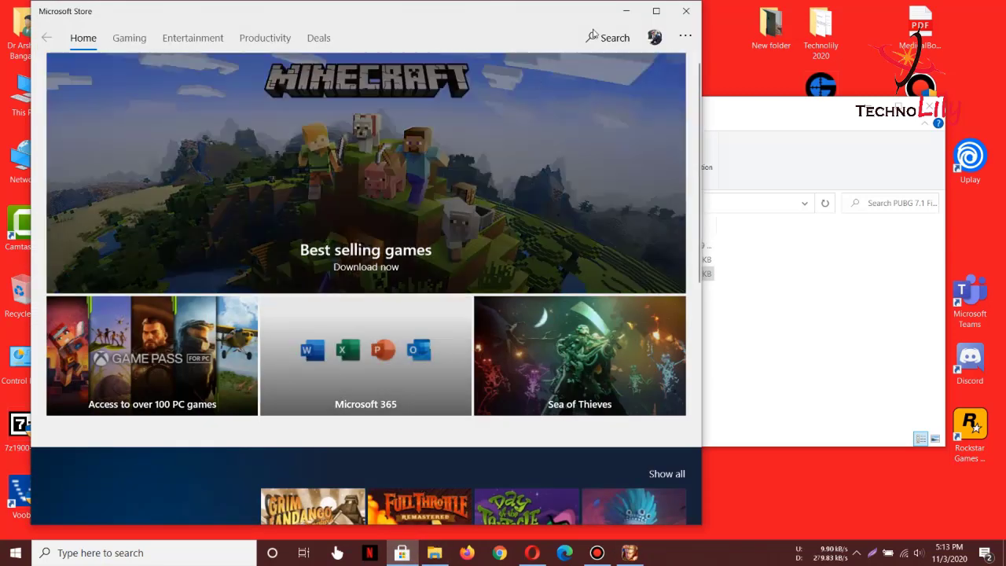
{"action": "left_click", "coordinate": [605, 38]}
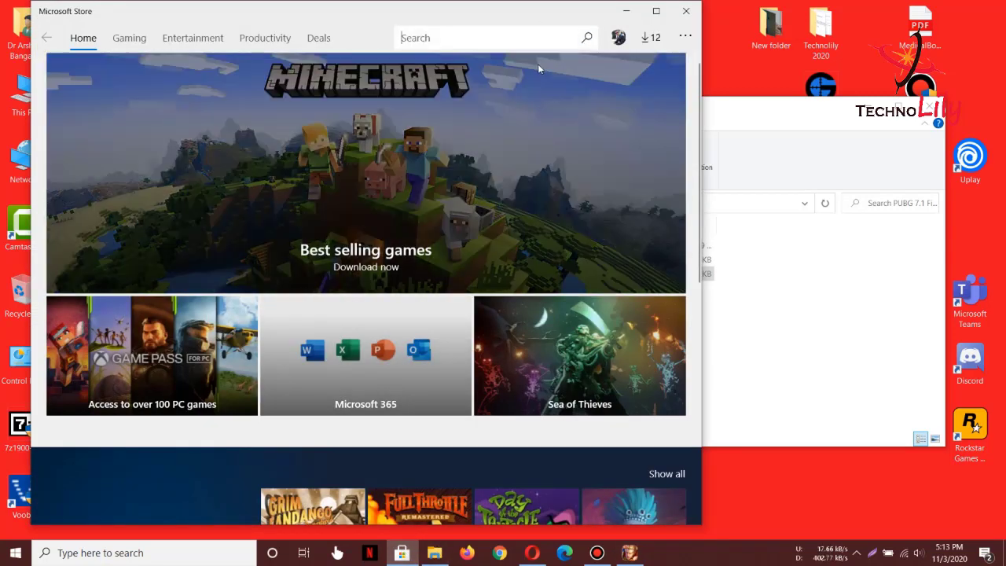
{"action": "type", "text": "tou"}
{"action": "type", "text": "chv"}
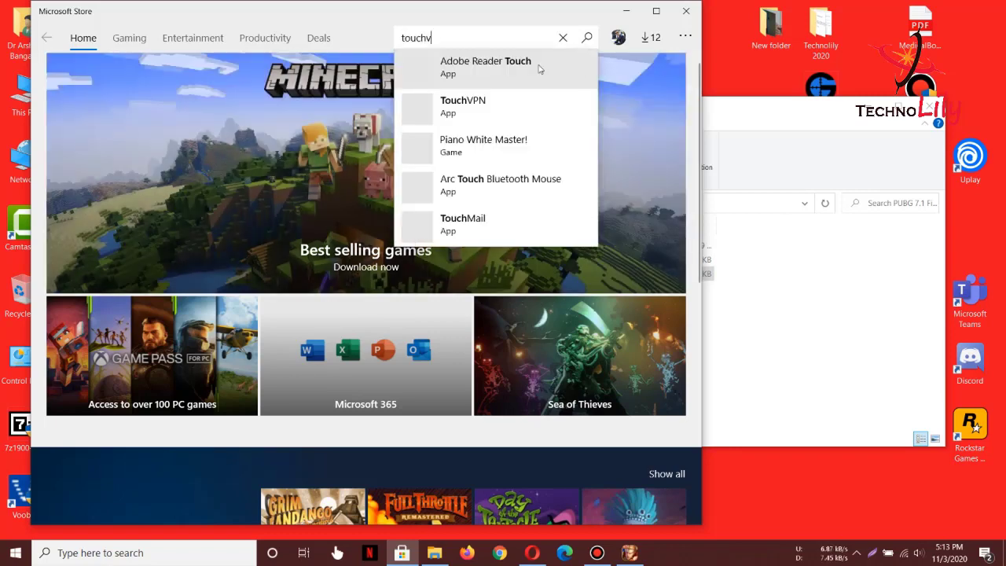
{"action": "type", "text": "pn"}
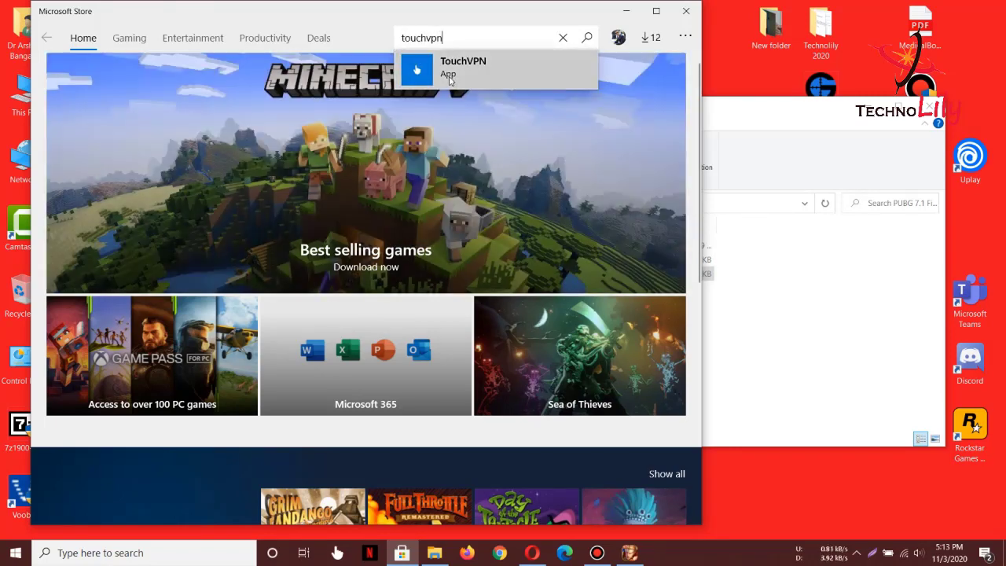
{"action": "left_click", "coordinate": [456, 106]}
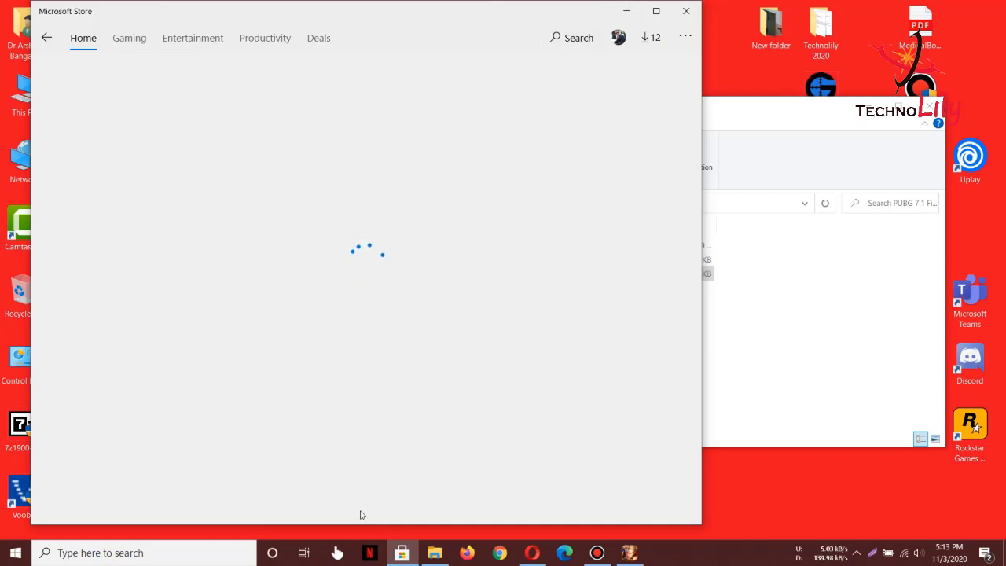
{"action": "left_click", "coordinate": [626, 11]}
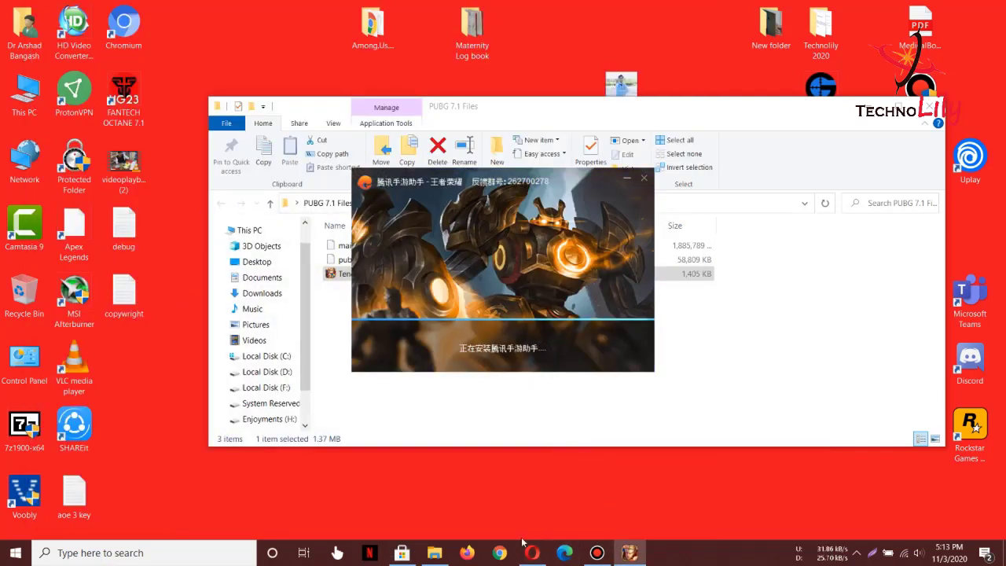
{"action": "left_click", "coordinate": [402, 552]}
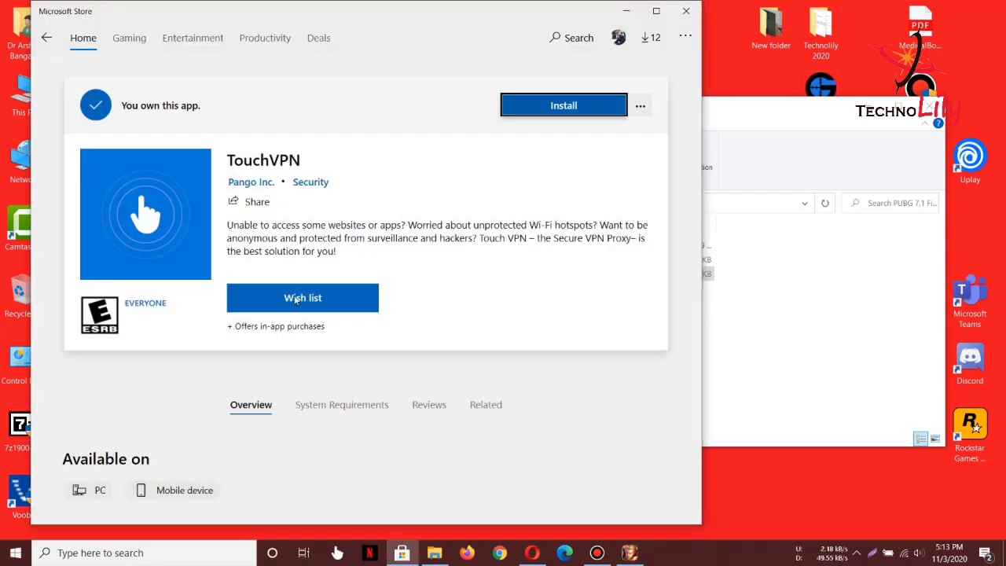
{"action": "left_click", "coordinate": [686, 11]}
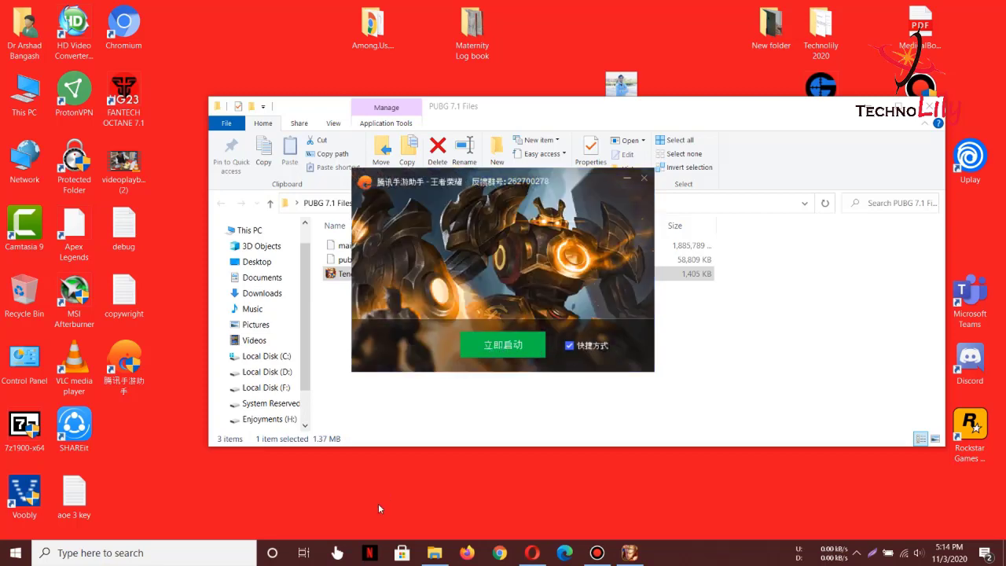
Open TouchVPN from the taskbar once the Tencent installer has finished.
{"action": "left_click", "coordinate": [337, 552]}
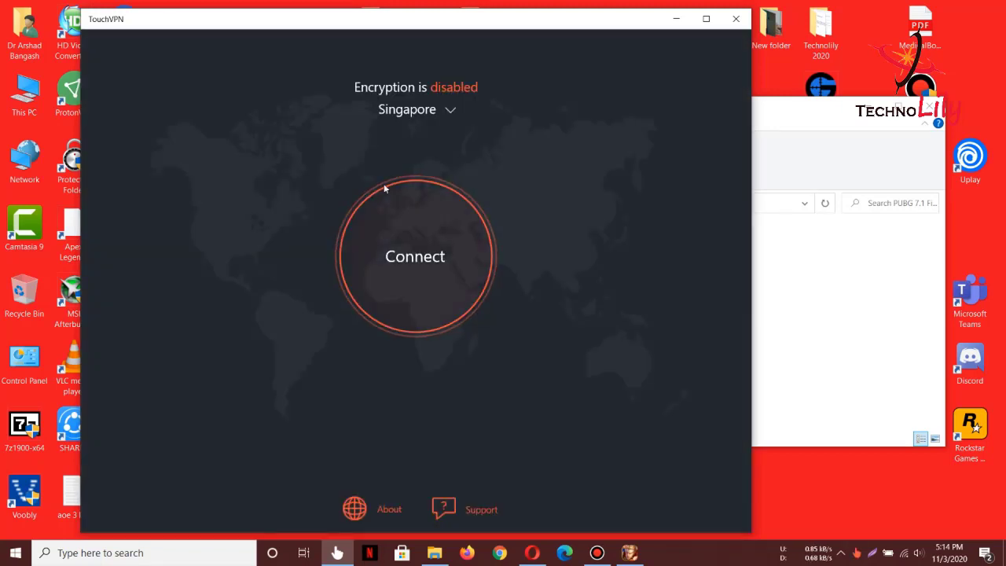
Try connecting, then pick Germany from TouchVPN's location list.
{"action": "left_click", "coordinate": [384, 185]}
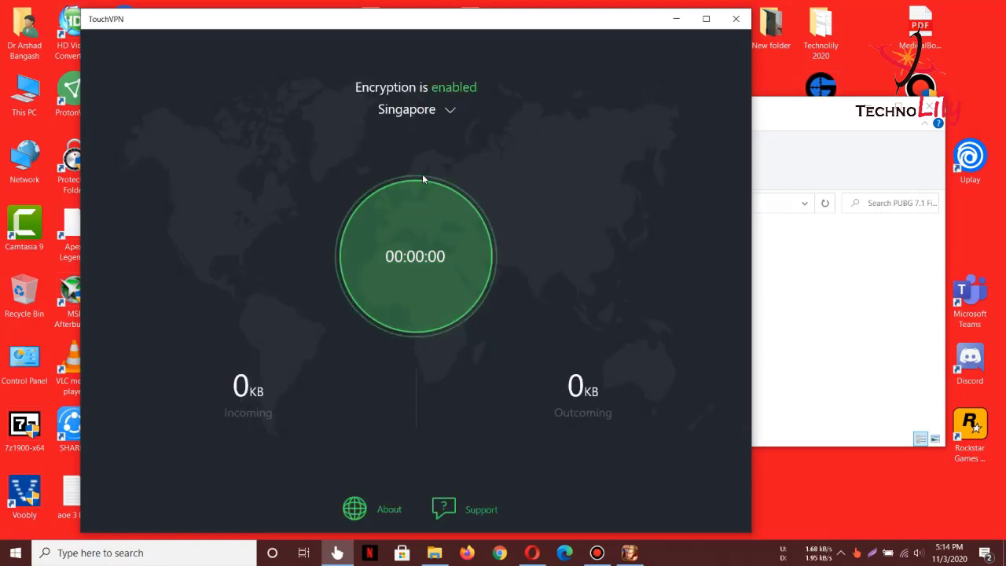
{"action": "left_click", "coordinate": [416, 109]}
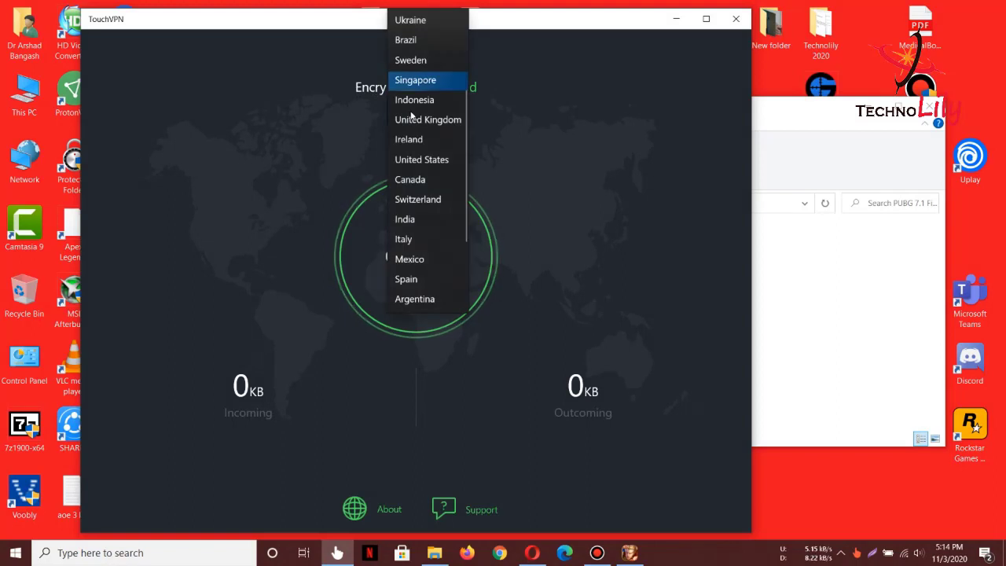
{"action": "scroll", "coordinate": [400, 239], "scroll_direction": "down", "scroll_amount": 2}
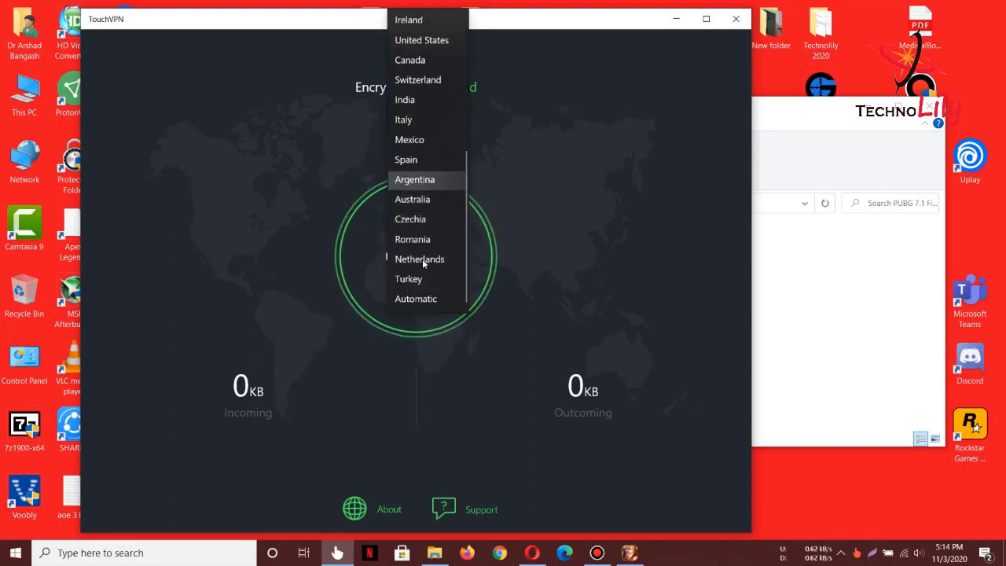
{"action": "scroll", "coordinate": [422, 267], "scroll_direction": "up", "scroll_amount": 1}
{"action": "scroll", "coordinate": [427, 133], "scroll_direction": "up", "scroll_amount": 2}
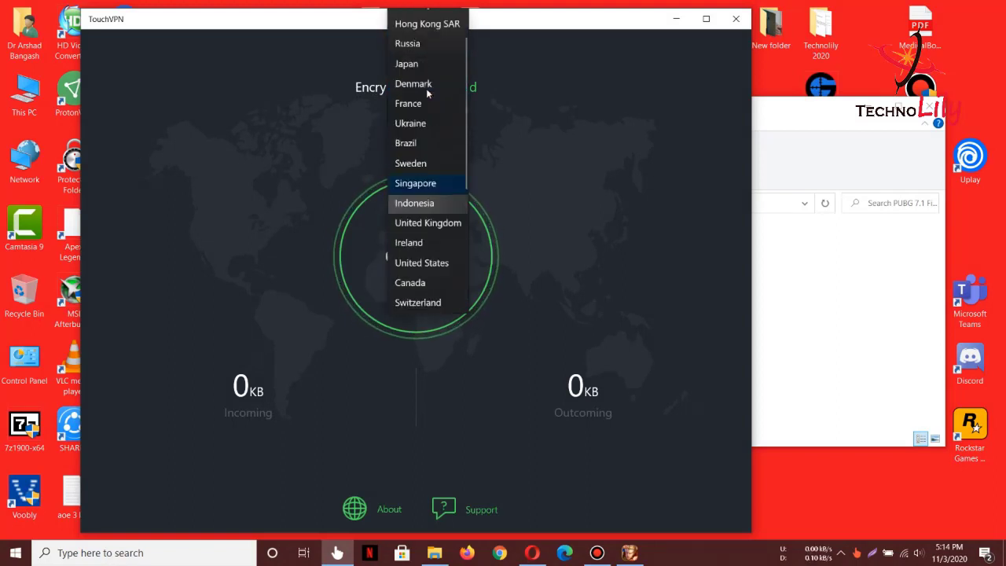
{"action": "scroll", "coordinate": [429, 93], "scroll_direction": "up", "scroll_amount": 1}
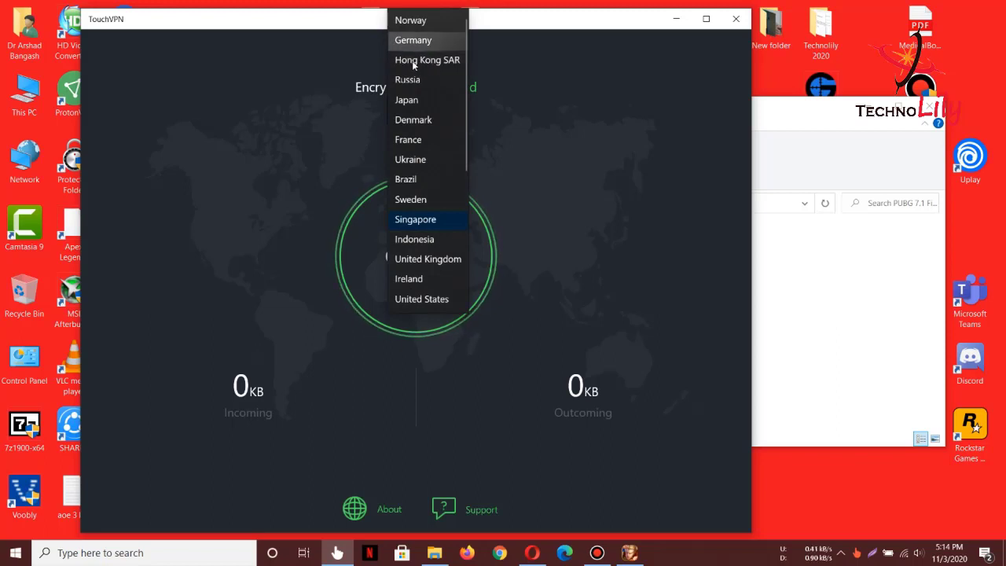
{"action": "left_click", "coordinate": [413, 62]}
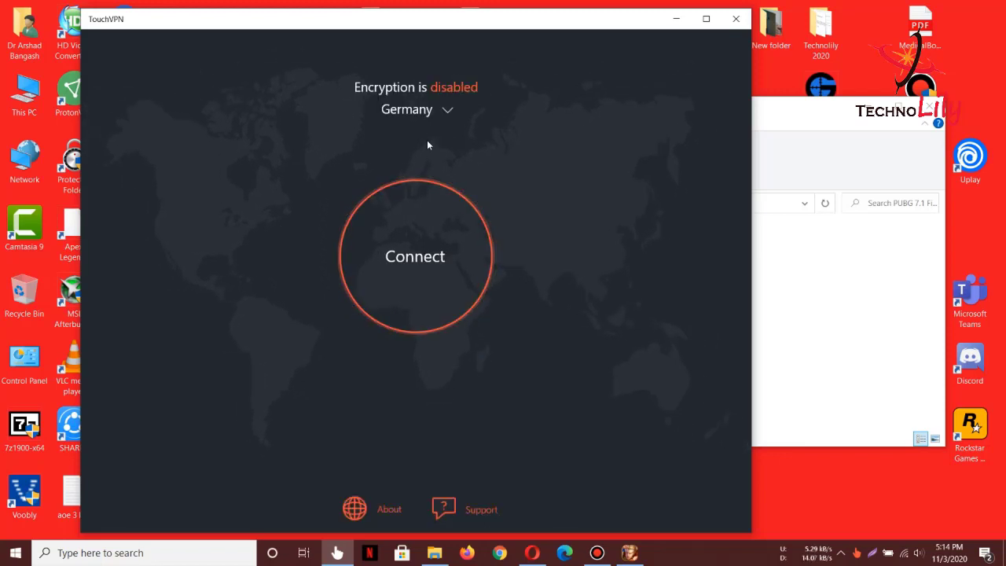
Switch the VPN location from Germany to Hong Kong SAR.
{"action": "left_click", "coordinate": [419, 113]}
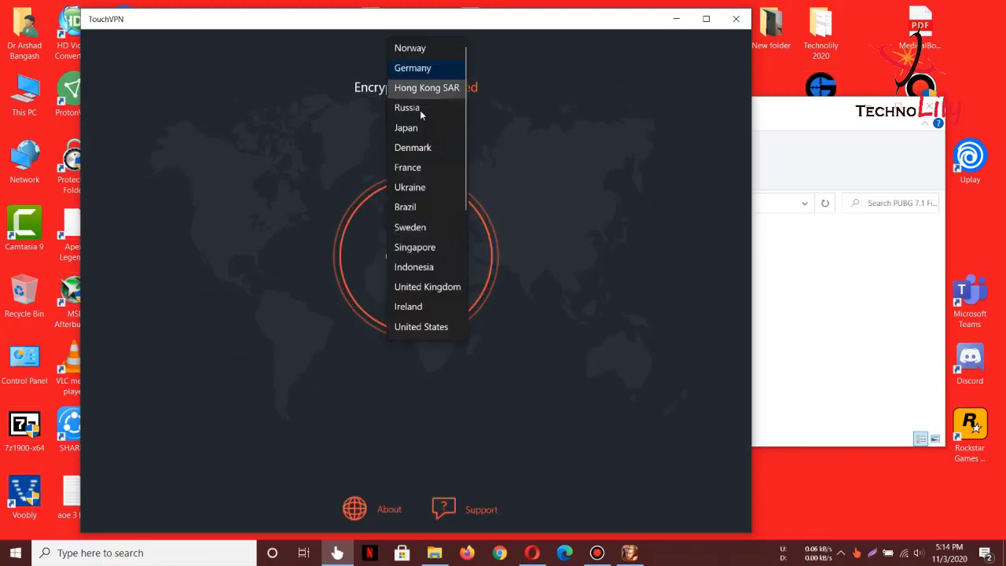
{"action": "left_click", "coordinate": [413, 70]}
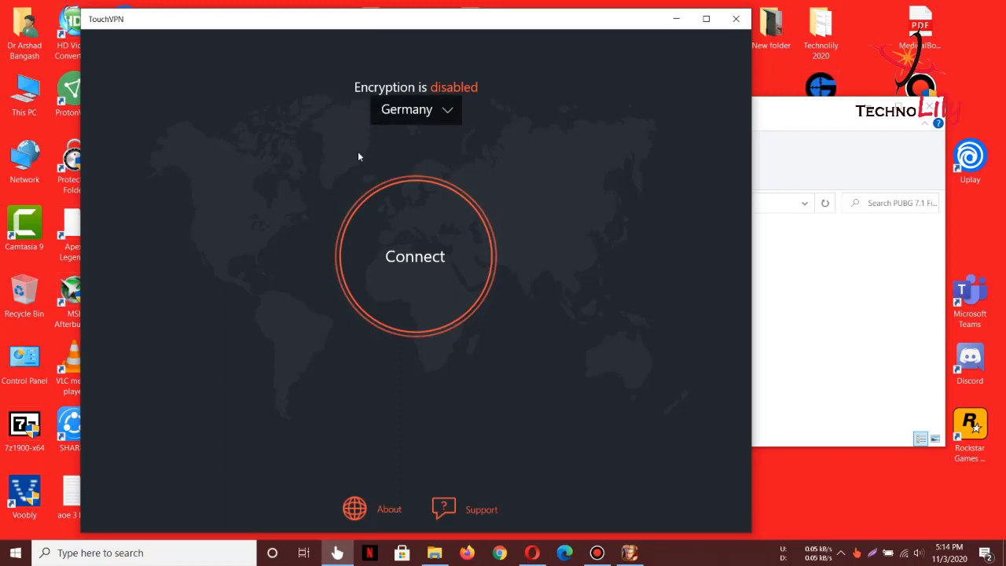
{"action": "left_click", "coordinate": [442, 107]}
{"action": "left_click", "coordinate": [416, 88]}
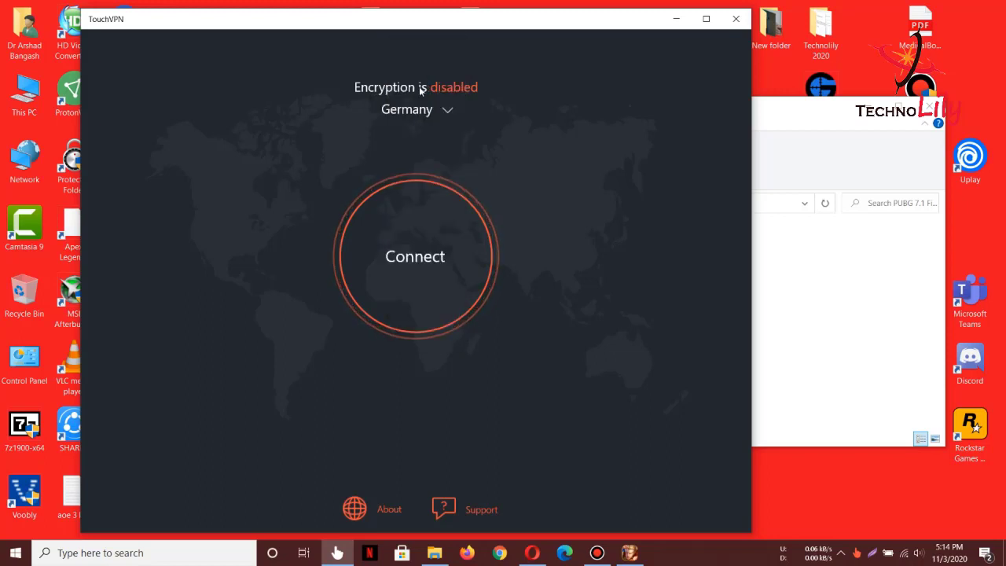
{"action": "left_click", "coordinate": [422, 116]}
{"action": "scroll", "coordinate": [432, 96], "scroll_direction": "down", "scroll_amount": 1}
{"action": "scroll", "coordinate": [432, 96], "scroll_direction": "up", "scroll_amount": 1}
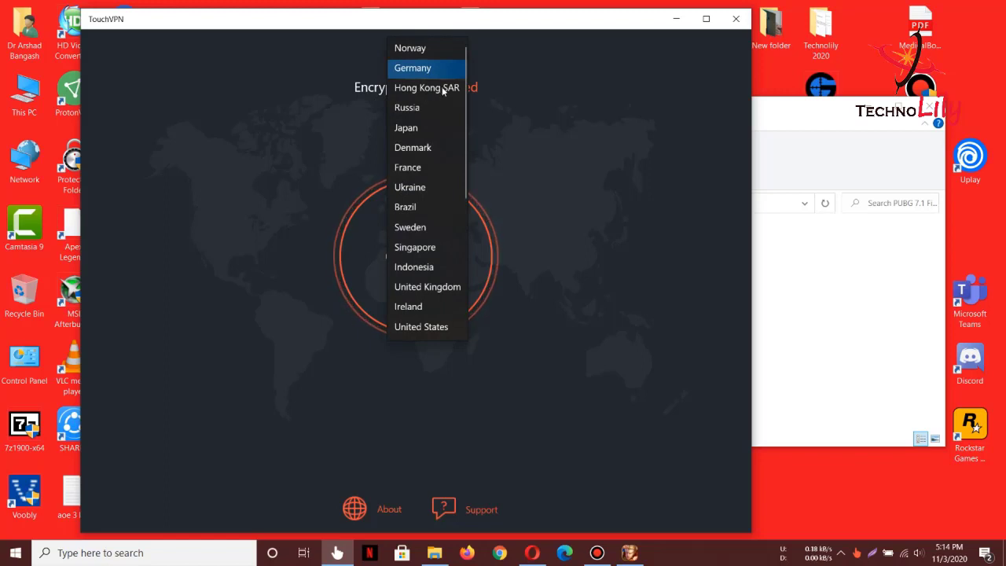
{"action": "left_click", "coordinate": [440, 87]}
{"action": "left_click", "coordinate": [437, 103]}
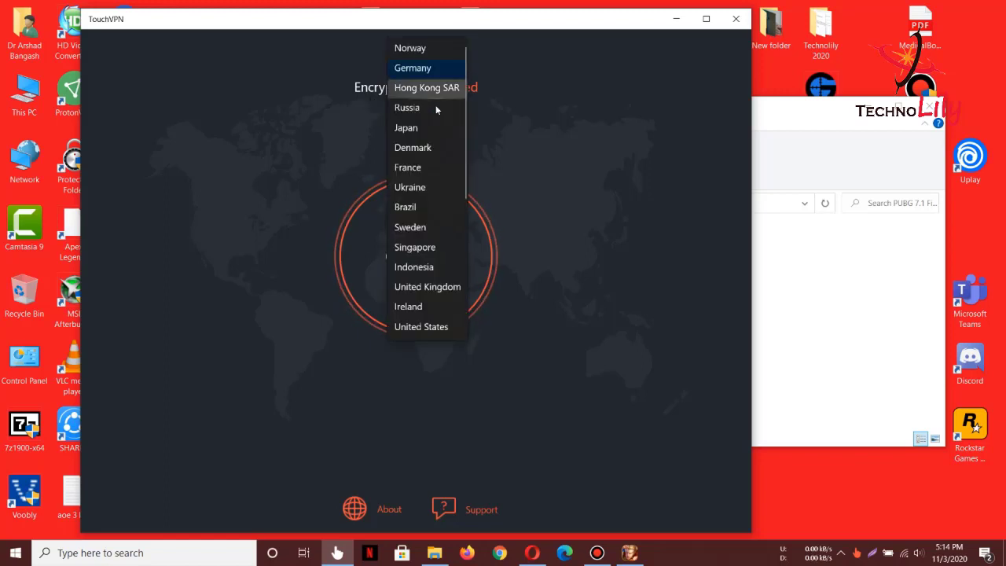
{"action": "left_click", "coordinate": [436, 108]}
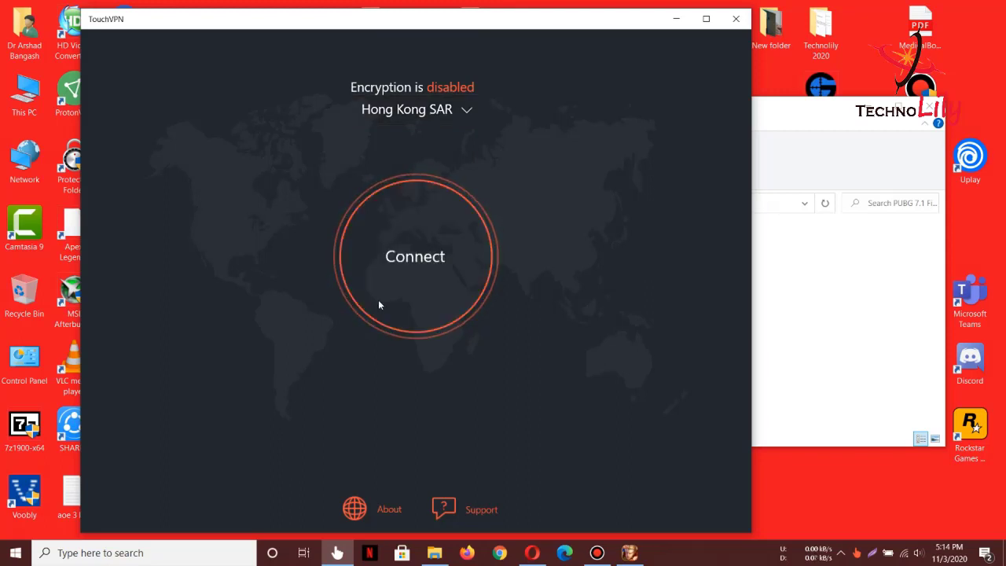
Connect TouchVPN through Hong Kong SAR and wait until encryption is enabled.
{"action": "left_click", "coordinate": [397, 281]}
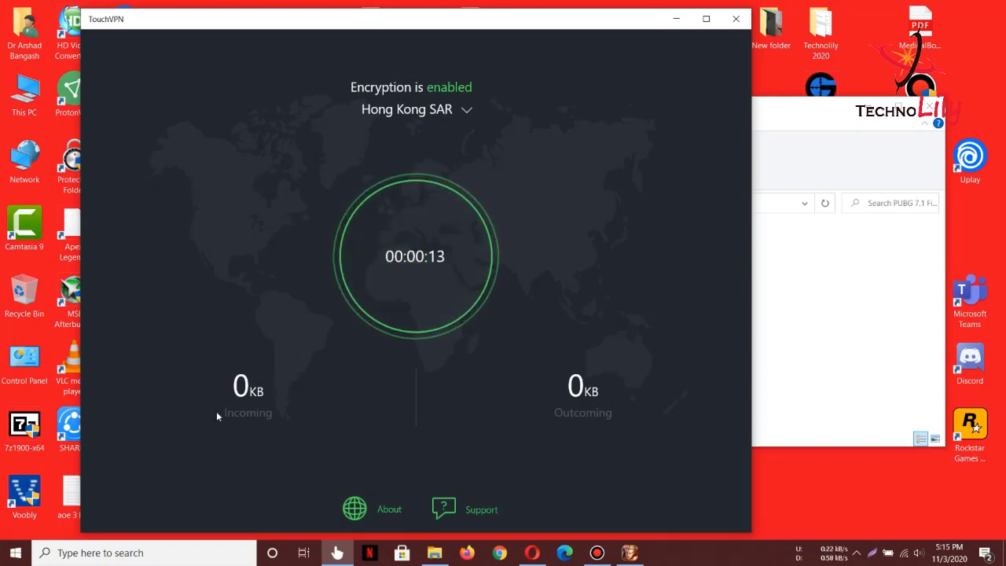
{"action": "left_click", "coordinate": [675, 20]}
{"action": "left_click", "coordinate": [337, 552]}
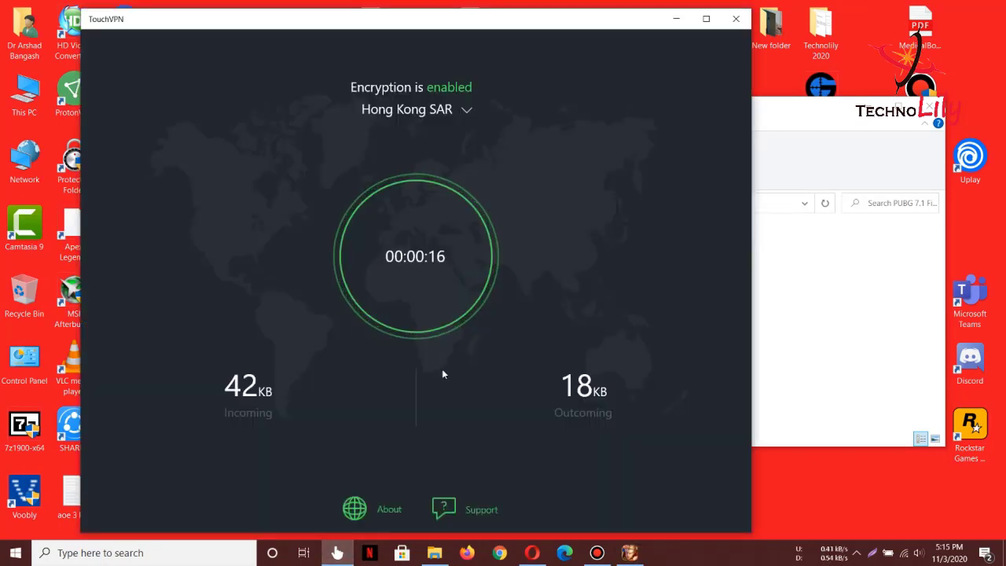
Launch Tencent Gaming Buddy with the installer's 立即启动 button and close the PUBG 7.1 Files folder.
{"action": "left_click", "coordinate": [673, 20]}
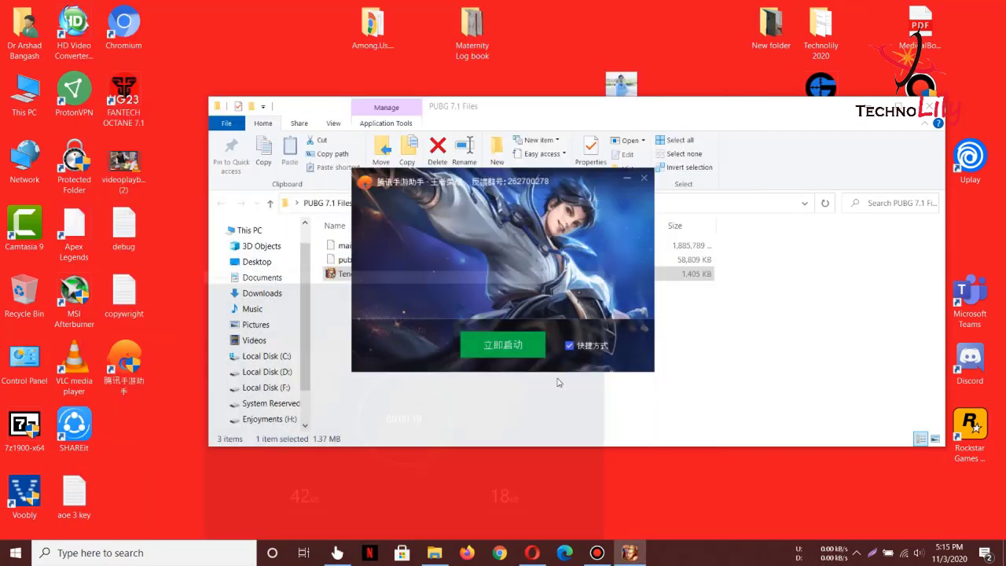
{"action": "left_click", "coordinate": [498, 352]}
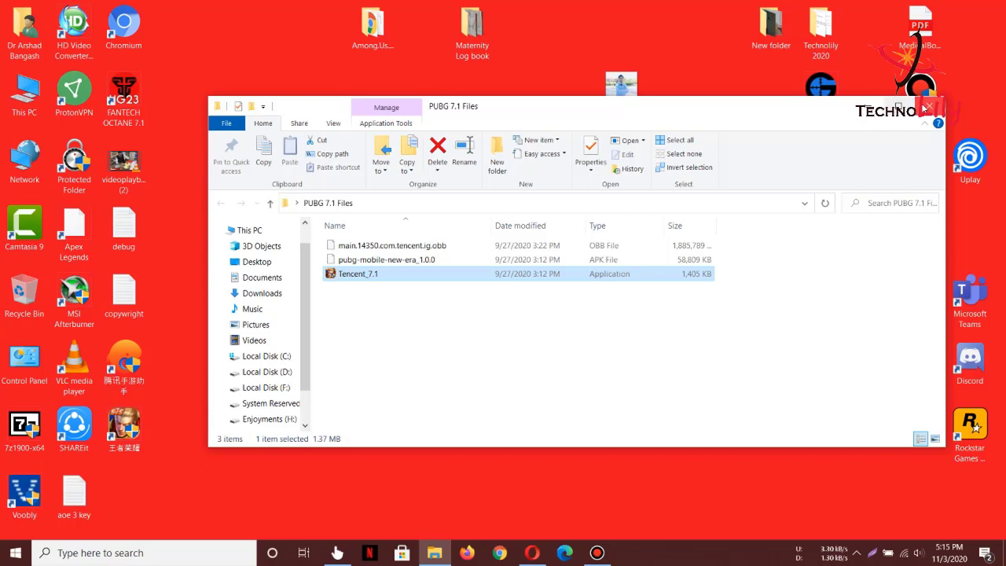
{"action": "left_click", "coordinate": [929, 106]}
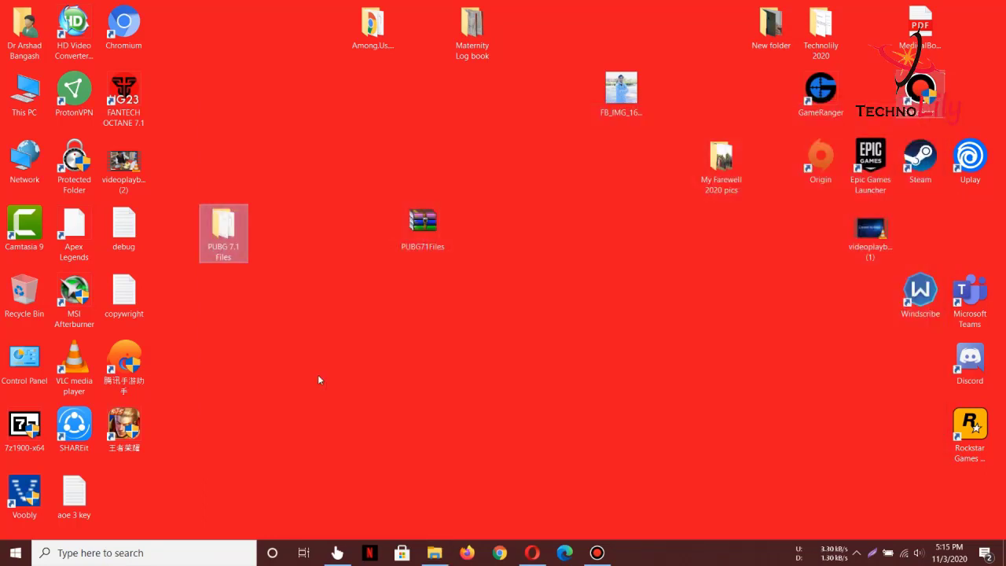
{"action": "left_click", "coordinate": [128, 437]}
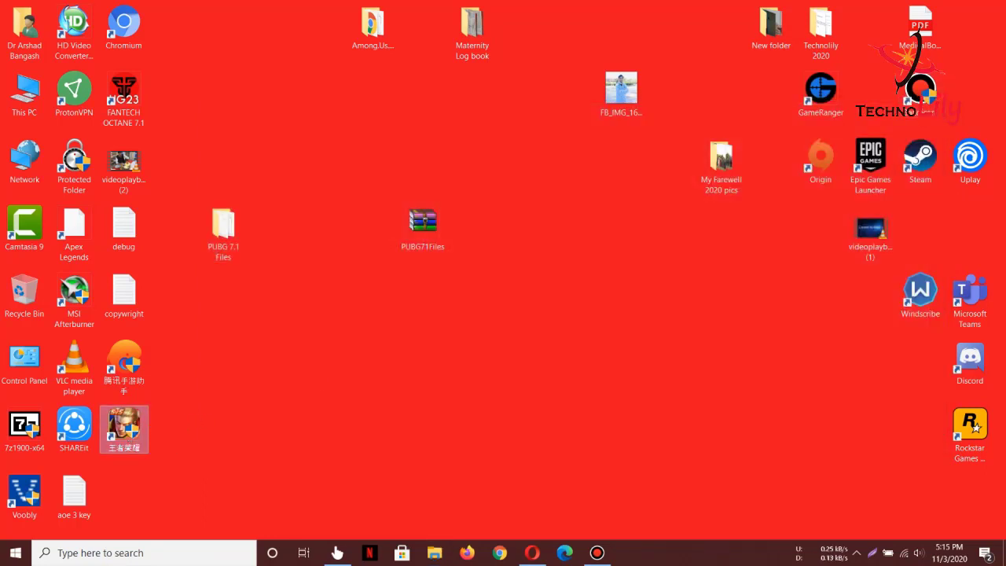
{"action": "left_click", "coordinate": [483, 371]}
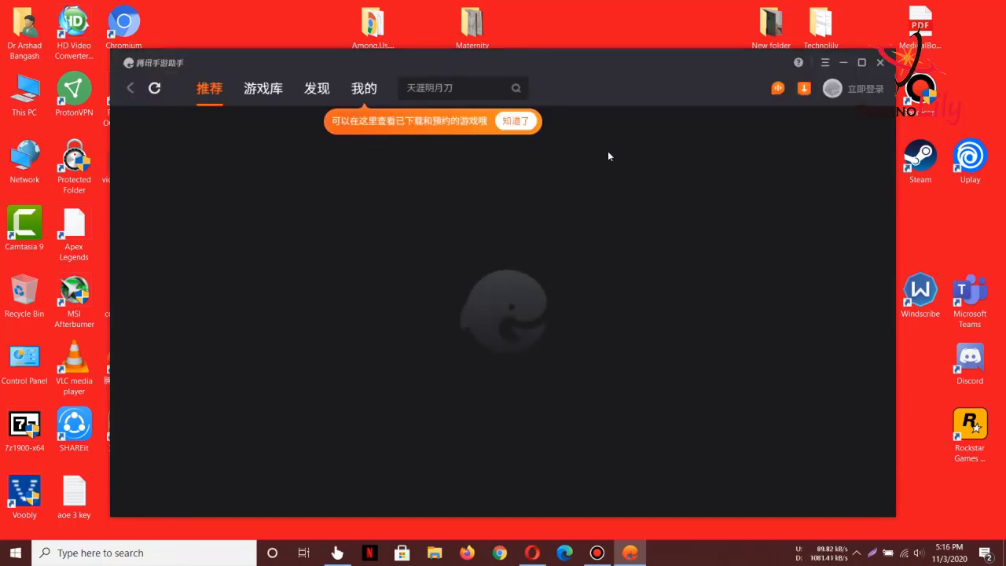
Delete the paused 王者荣耀 download from the download list and close the list.
{"action": "left_click", "coordinate": [805, 93]}
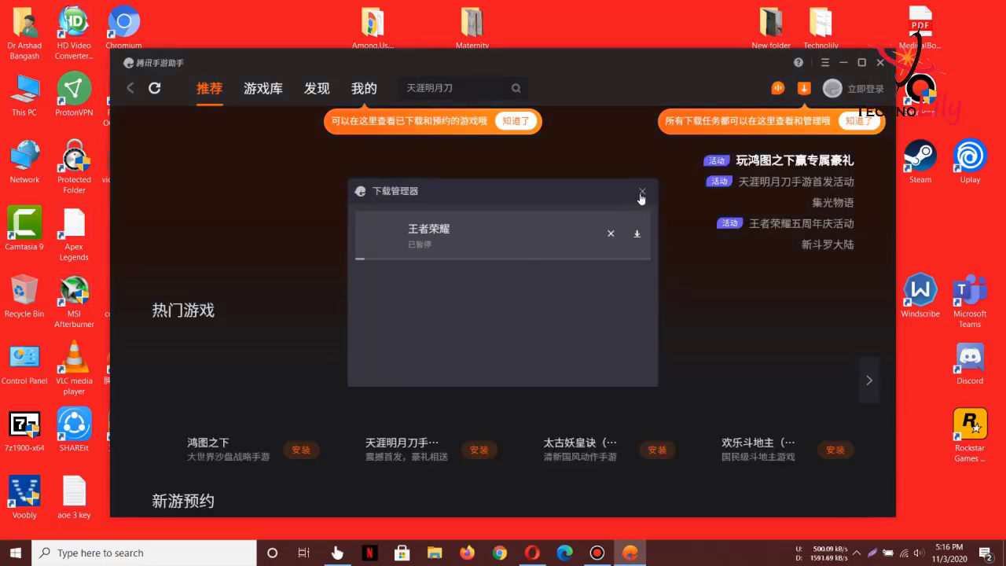
{"action": "left_click", "coordinate": [611, 234]}
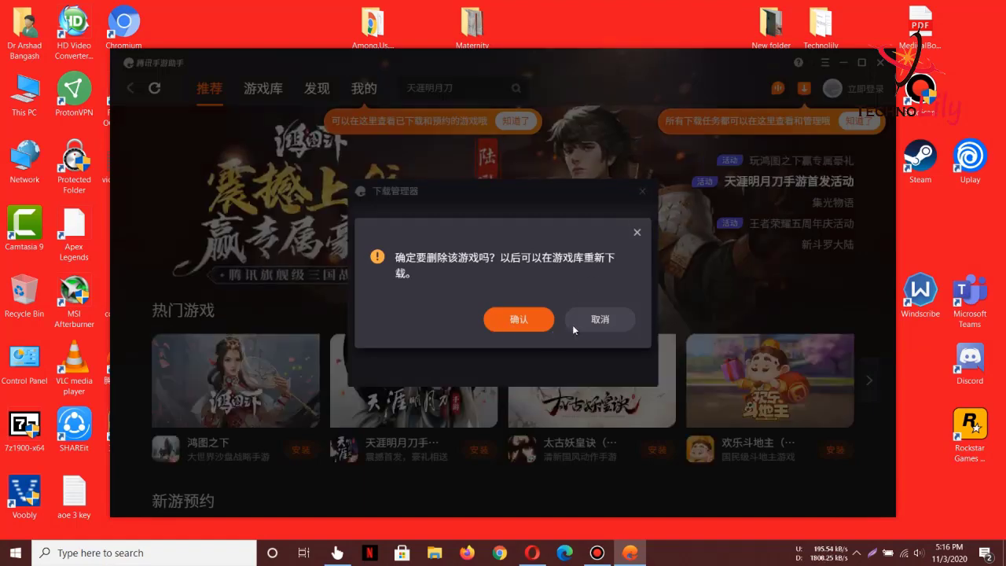
{"action": "left_click", "coordinate": [519, 319]}
{"action": "left_click", "coordinate": [642, 189]}
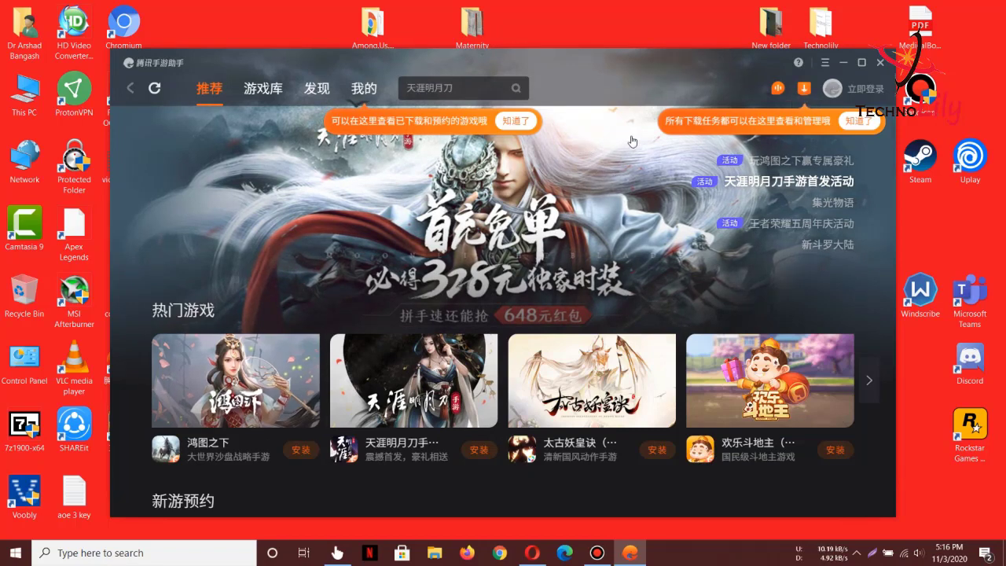
{"action": "left_click", "coordinate": [825, 65]}
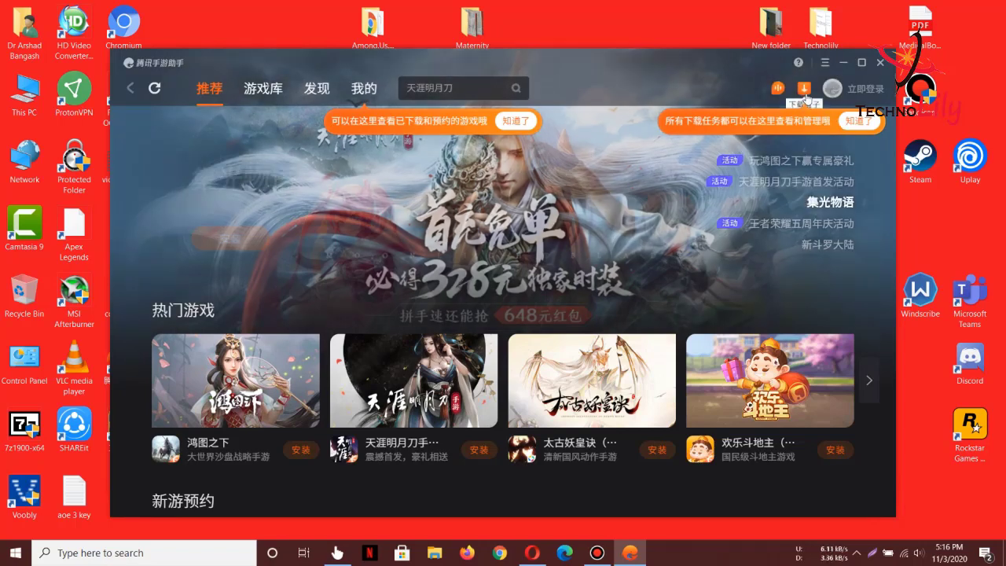
Check the empty download task list and dismiss the download tip bubble.
{"action": "left_click", "coordinate": [803, 88]}
{"action": "left_click", "coordinate": [644, 191]}
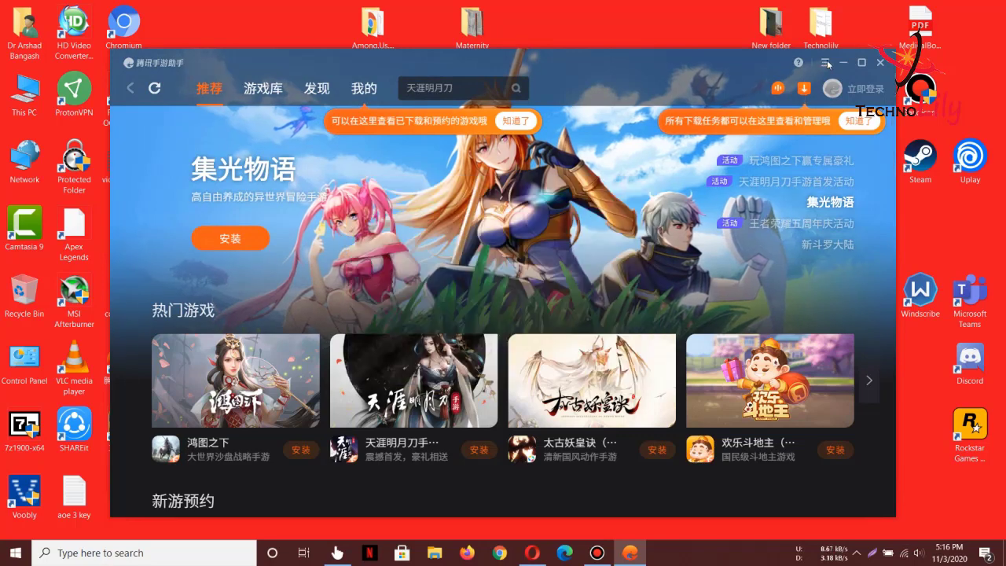
{"action": "left_click", "coordinate": [824, 64]}
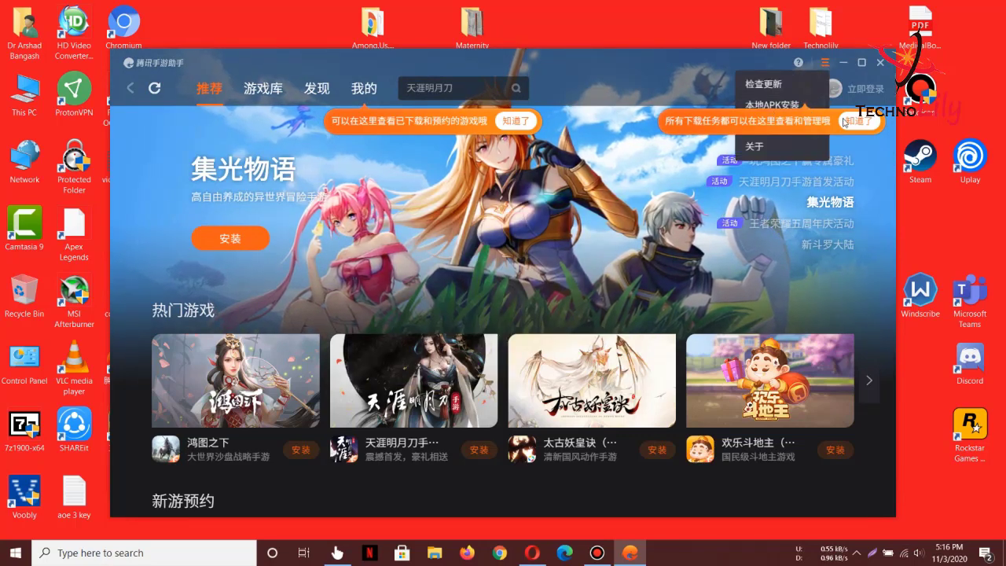
{"action": "left_click", "coordinate": [858, 120]}
Install pubg-mobile-new-era_1.0.0 from Desktop > PUBG 7.1 Files using 本地APK安装.
{"action": "left_click", "coordinate": [824, 64]}
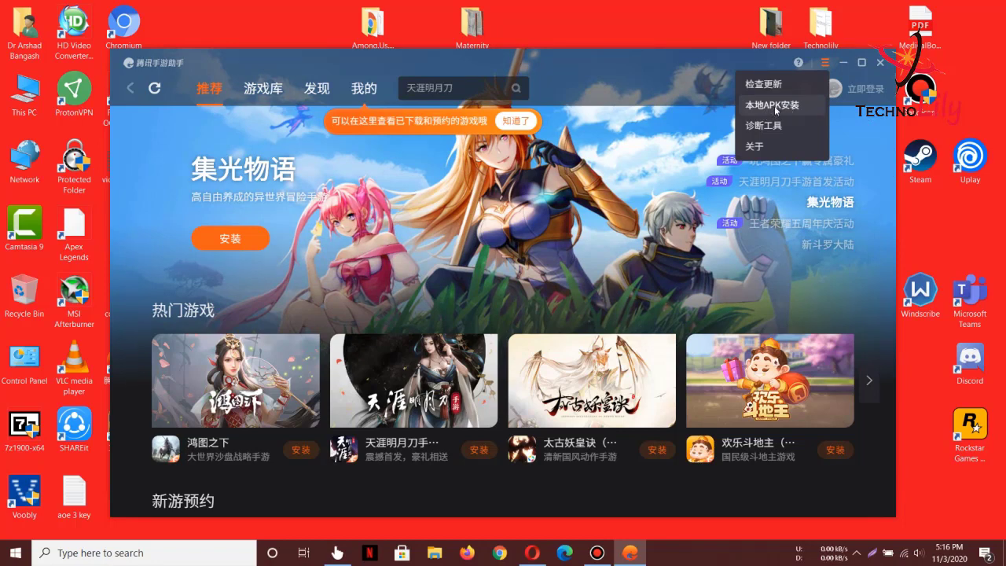
{"action": "left_click", "coordinate": [775, 111]}
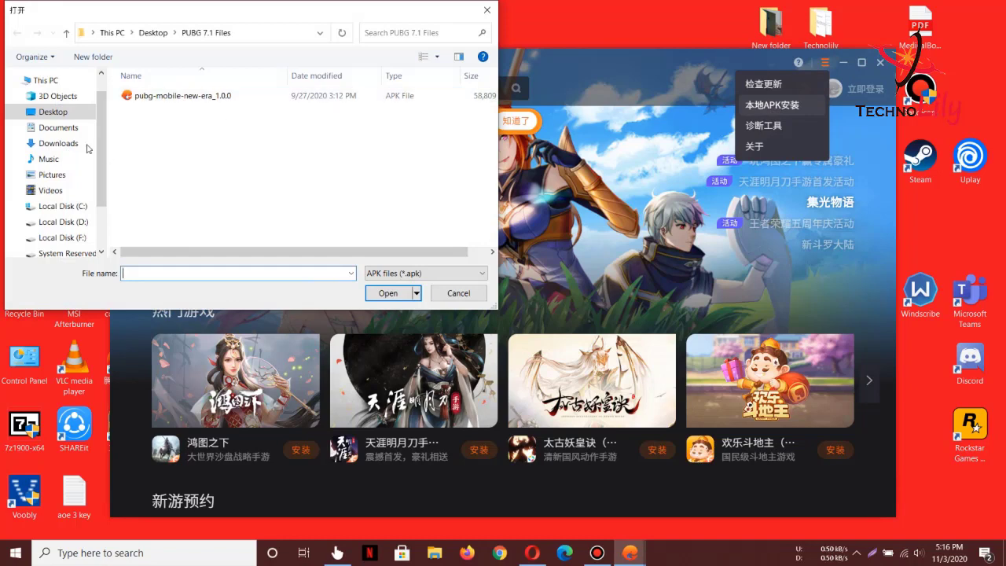
{"action": "left_click", "coordinate": [61, 116]}
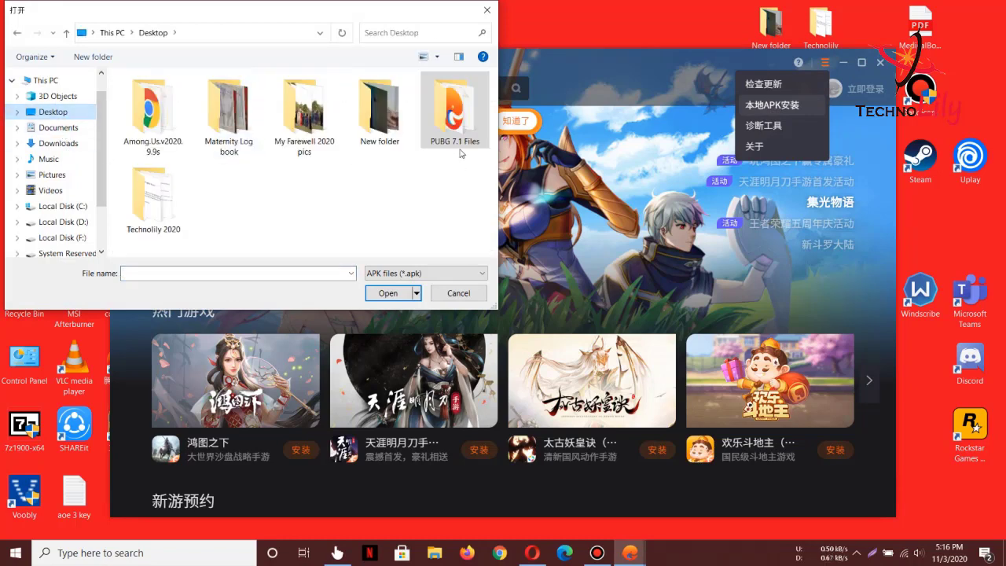
{"action": "double_click", "coordinate": [468, 148]}
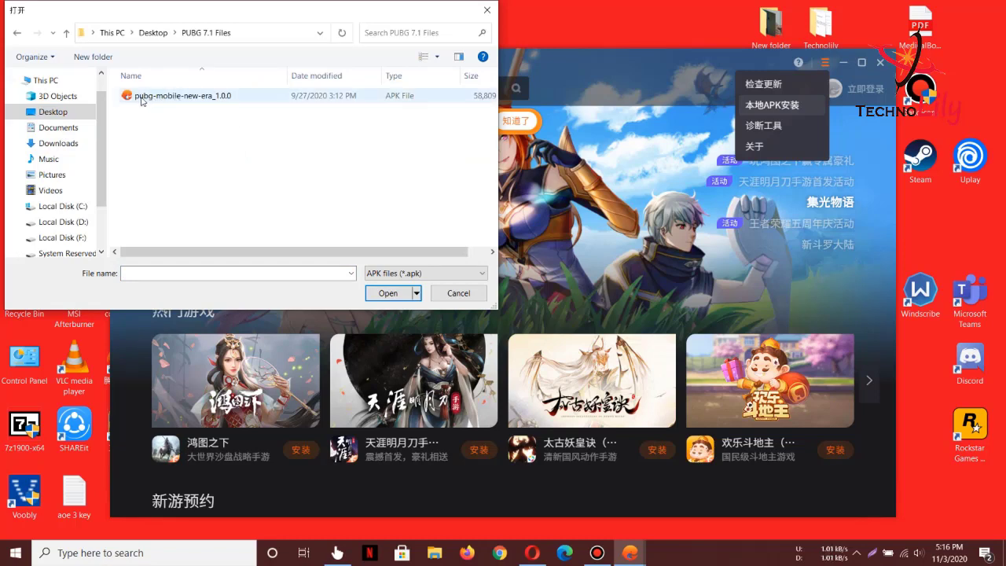
{"action": "left_click", "coordinate": [196, 97]}
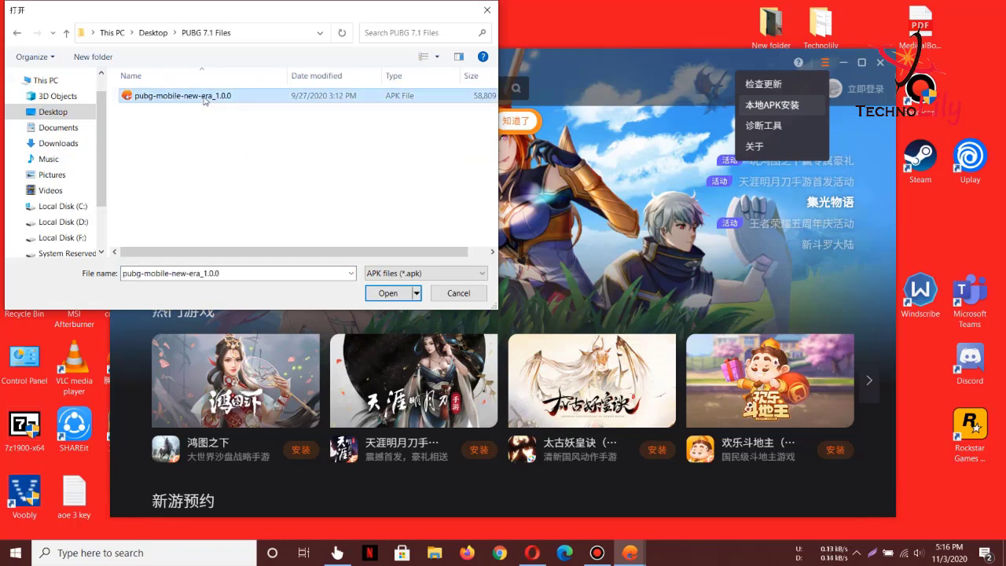
{"action": "left_click", "coordinate": [388, 293]}
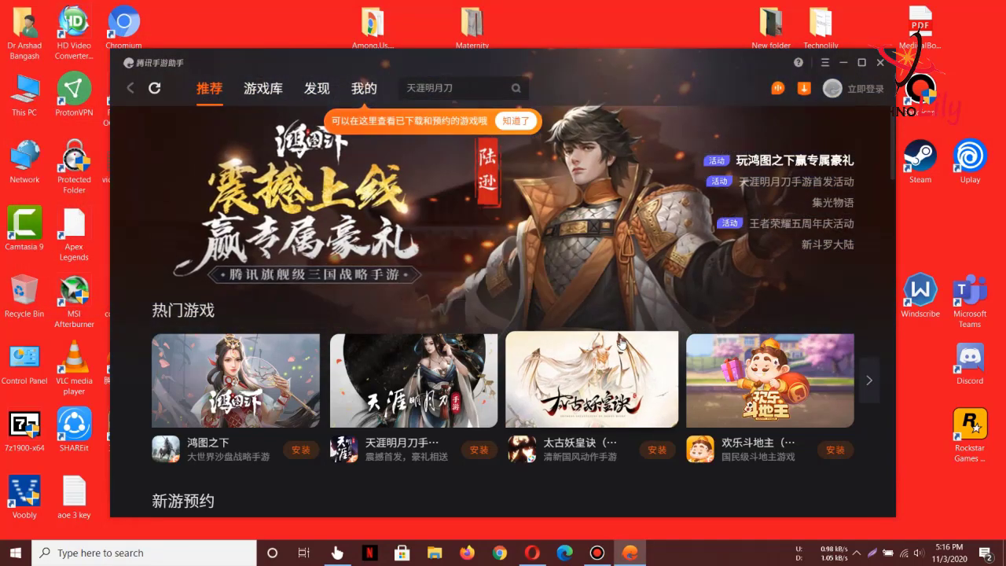
Follow PUBG MOBILE's verification and installation in the download list until it launches.
{"action": "left_click", "coordinate": [804, 89]}
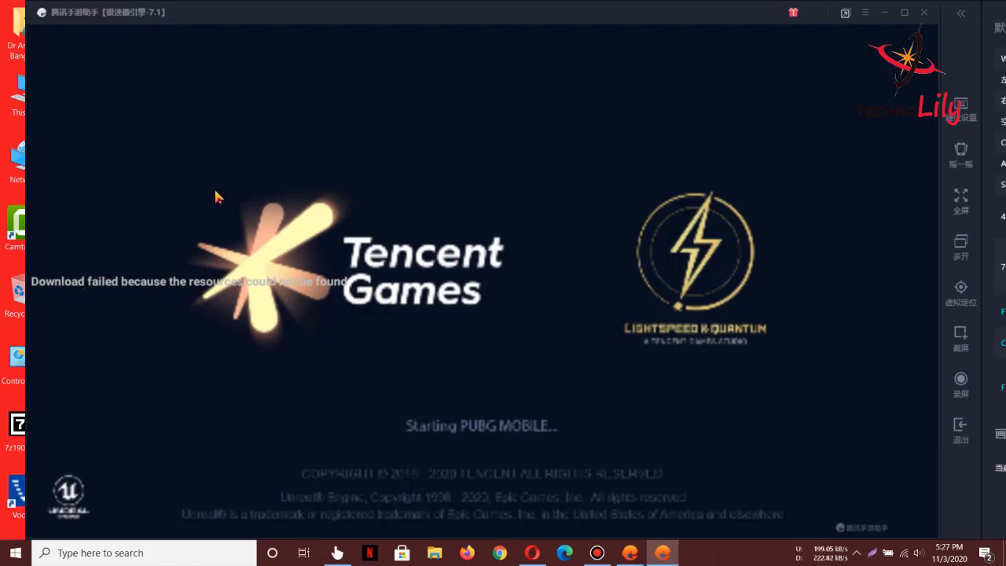
Minimize the emulator and game center, then run Registry Editor as administrator.
{"action": "left_click", "coordinate": [667, 558]}
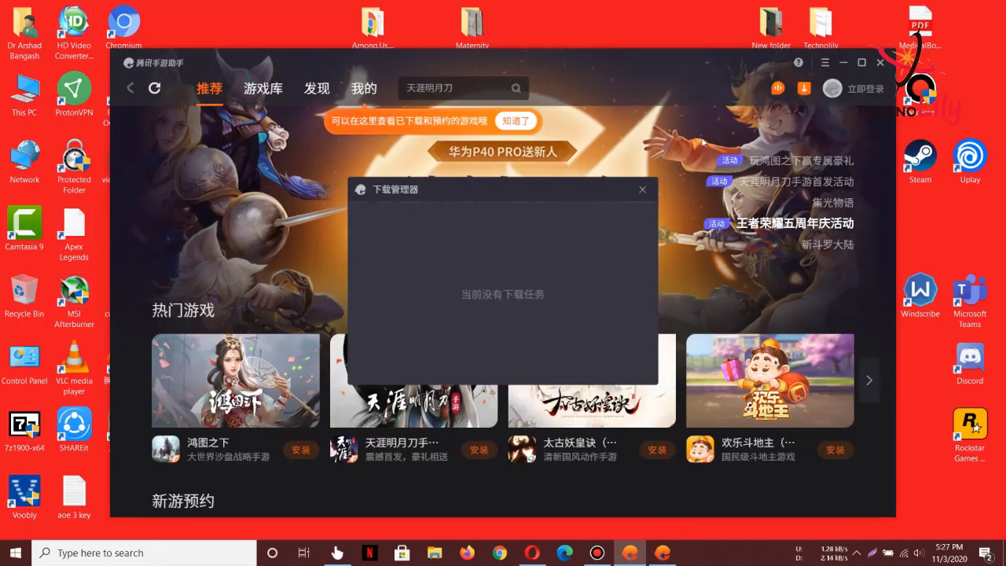
{"action": "left_click", "coordinate": [841, 63]}
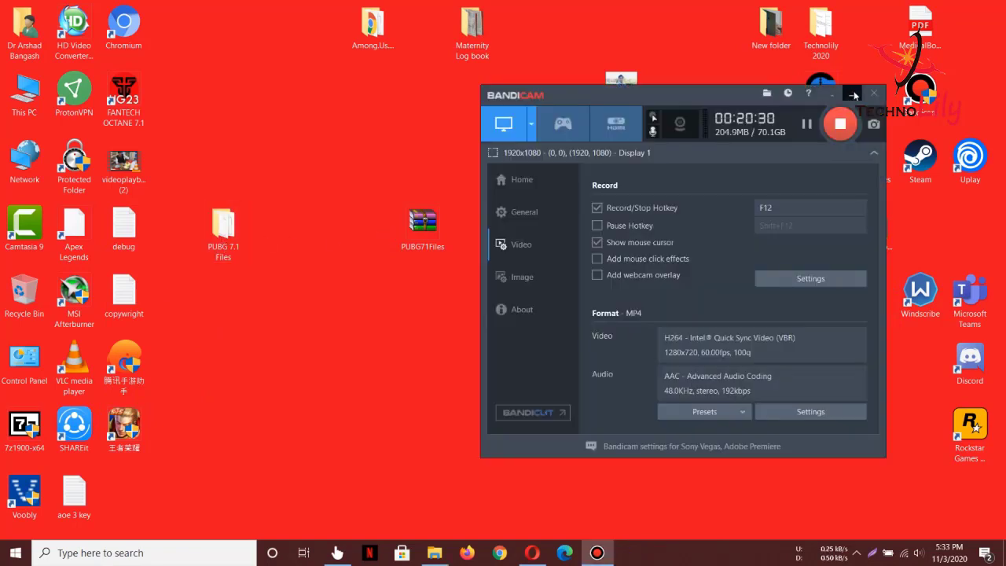
{"action": "left_click", "coordinate": [853, 95]}
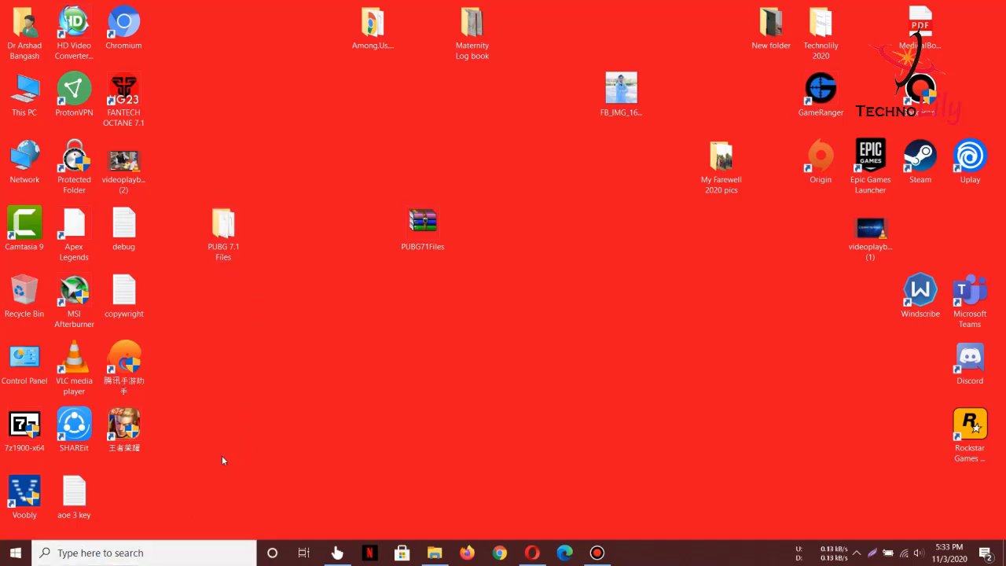
{"action": "left_click", "coordinate": [125, 552]}
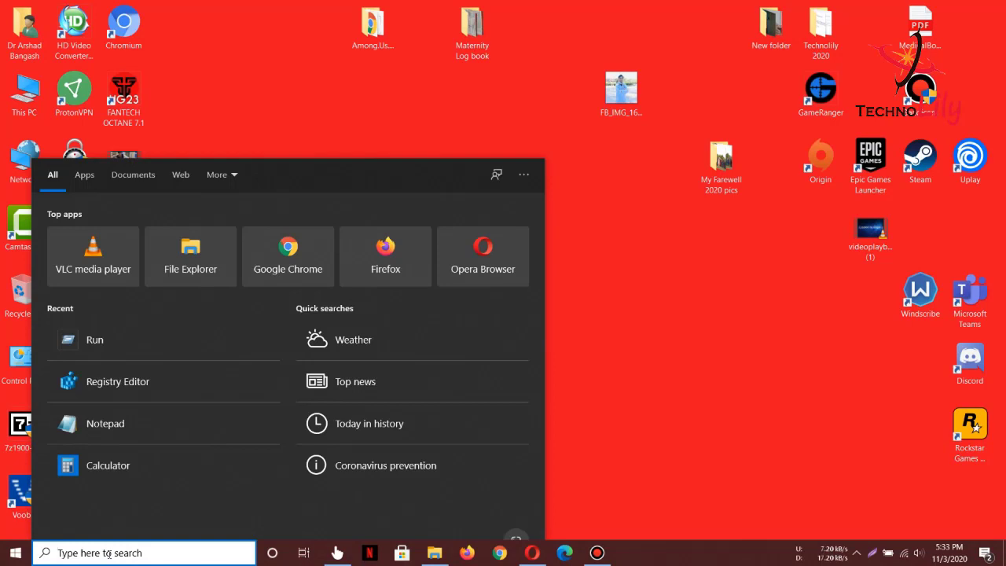
{"action": "type", "text": "registry"}
{"action": "right_click", "coordinate": [140, 236]}
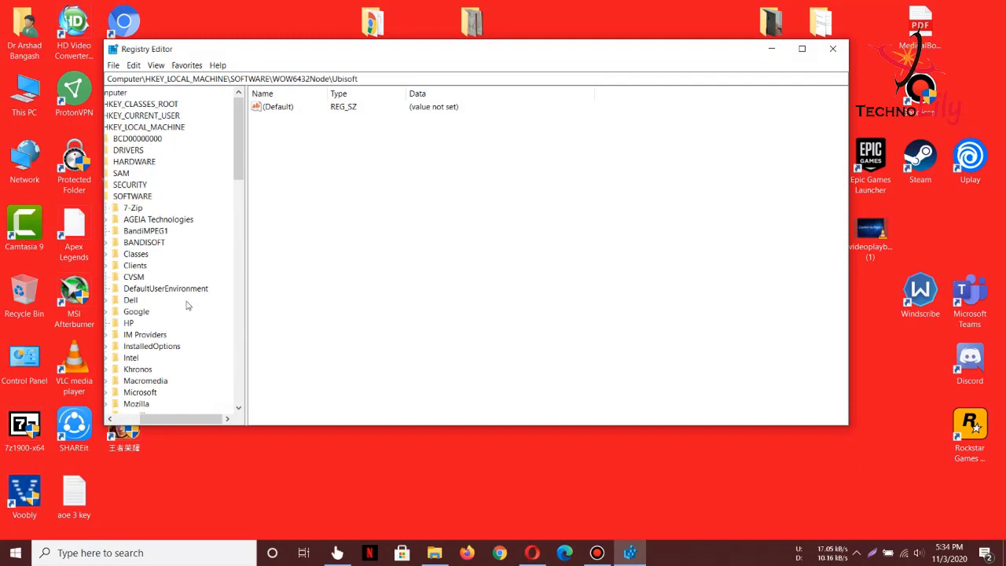
Navigate to HKEY_CURRENT_USER\SOFTWARE\Tencent\MobileGamePC to show its values.
{"action": "left_click", "coordinate": [140, 128]}
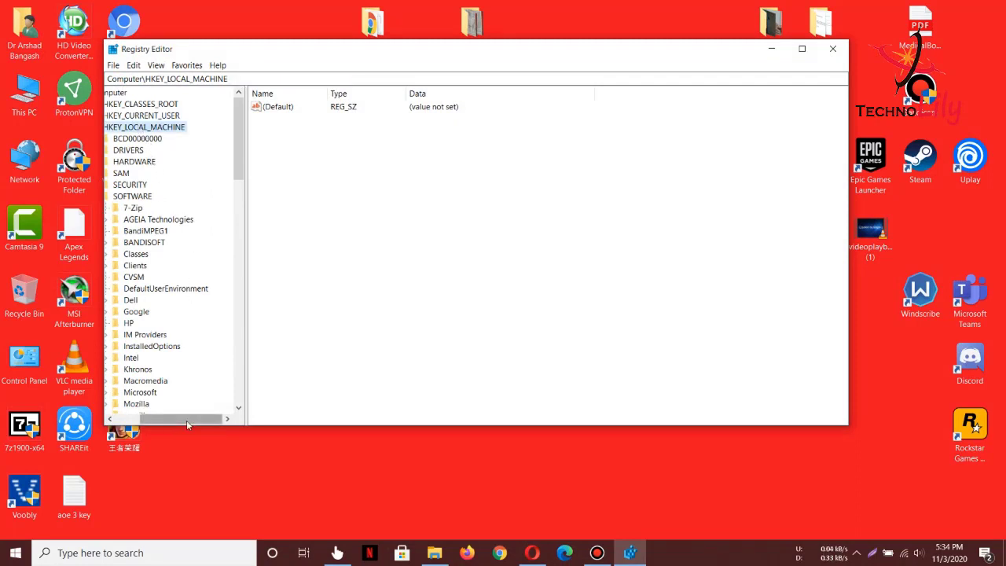
{"action": "left_click_drag", "start_coordinate": [186, 419], "coordinate": [164, 420]}
{"action": "left_click", "coordinate": [130, 119]}
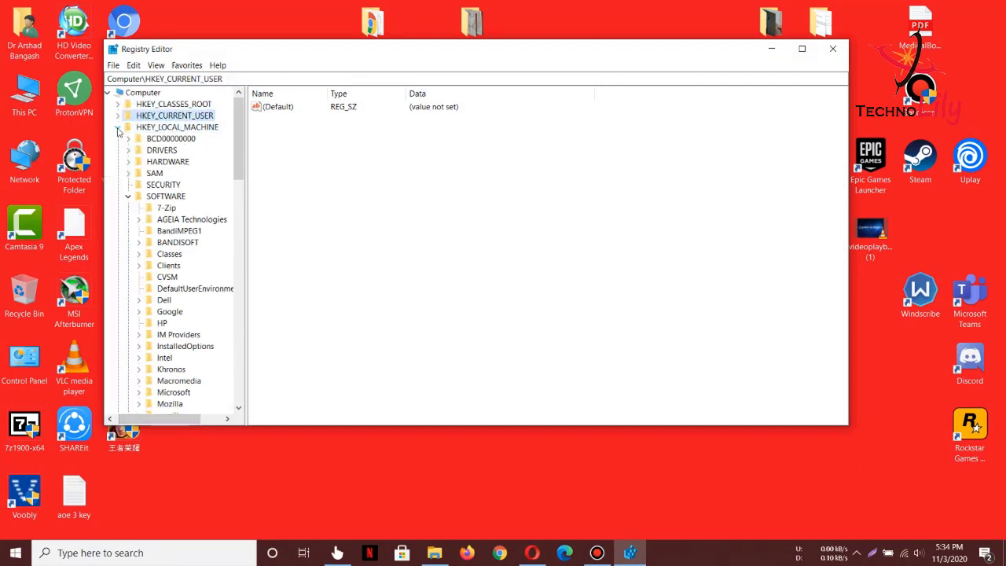
{"action": "left_click", "coordinate": [118, 129]}
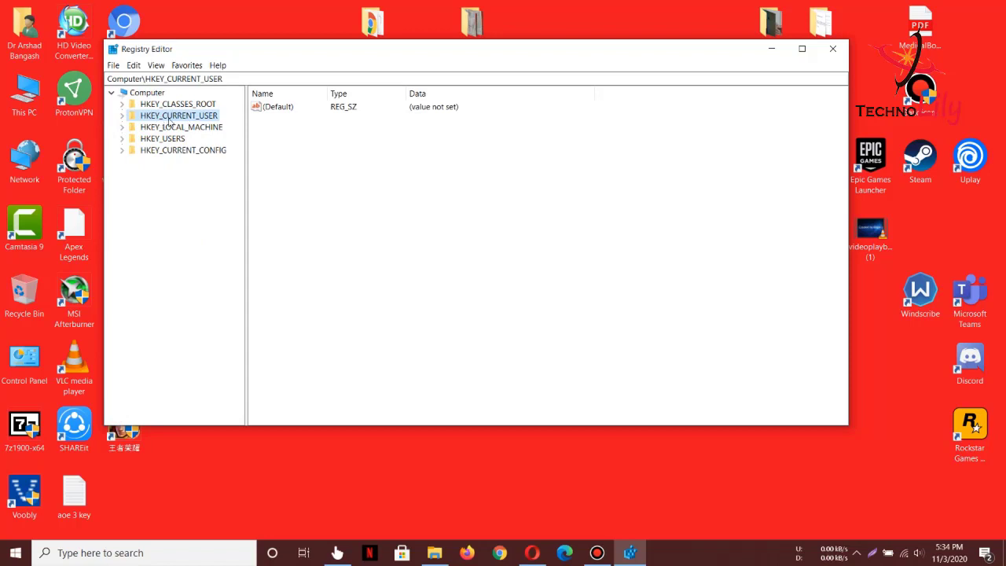
{"action": "left_click", "coordinate": [124, 117]}
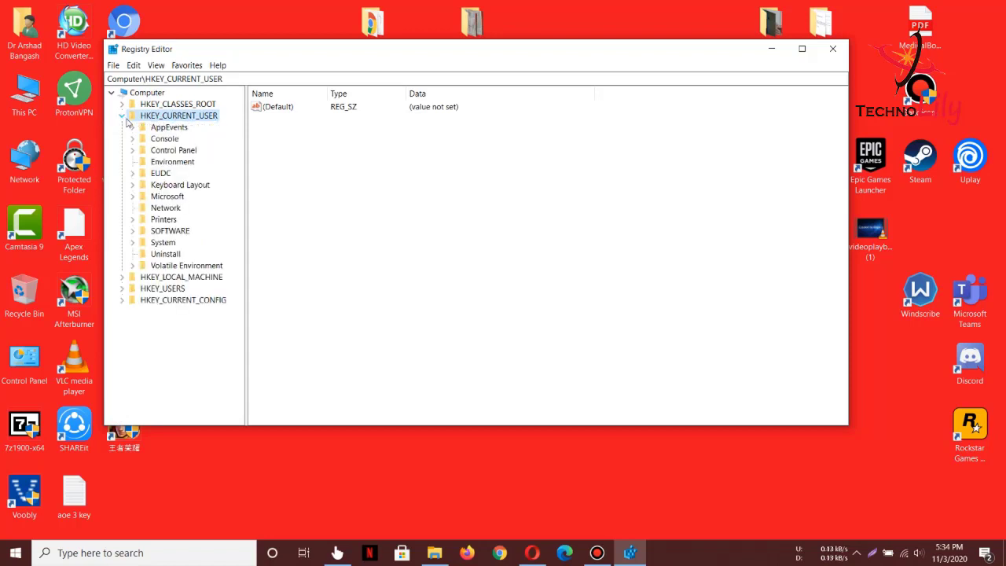
{"action": "left_click", "coordinate": [164, 230]}
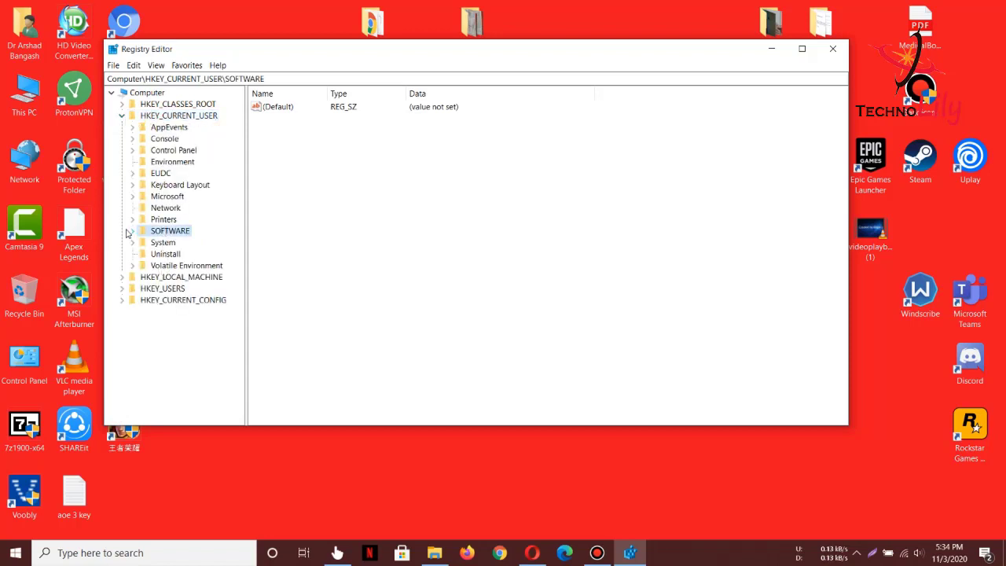
{"action": "left_click", "coordinate": [133, 232]}
{"action": "scroll", "coordinate": [196, 288], "scroll_direction": "down", "scroll_amount": 7}
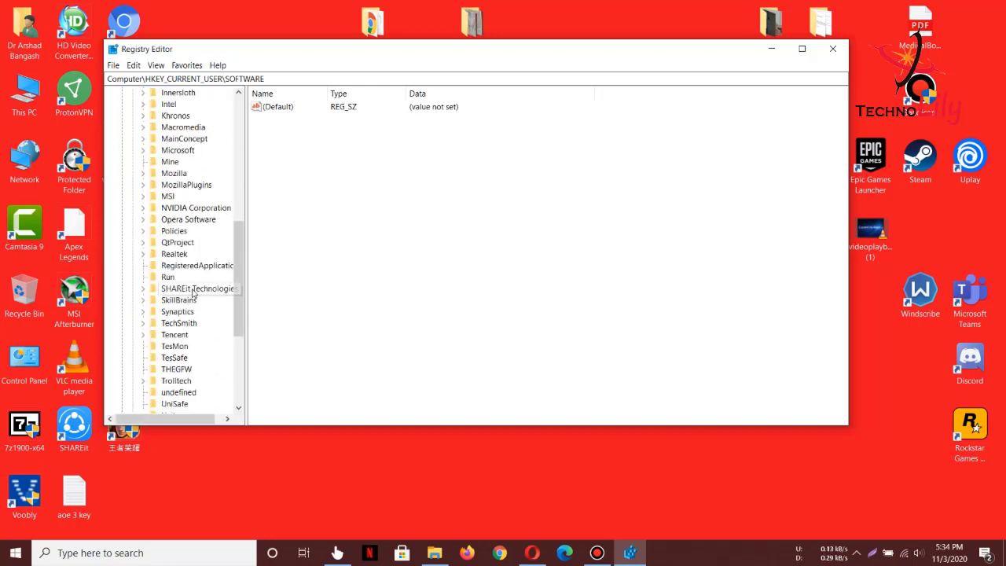
{"action": "left_click", "coordinate": [166, 300]}
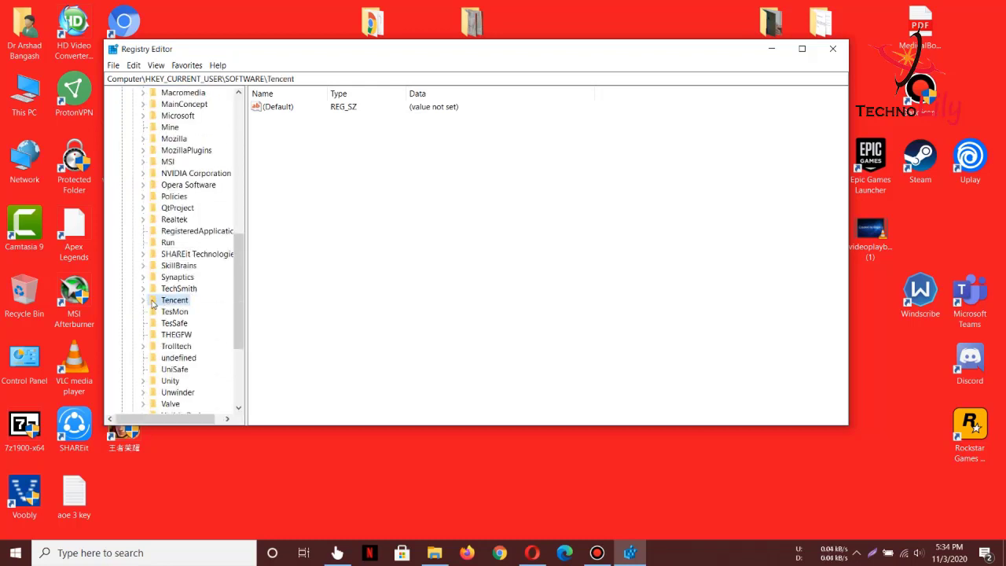
{"action": "left_click", "coordinate": [146, 301]}
{"action": "left_click", "coordinate": [188, 313]}
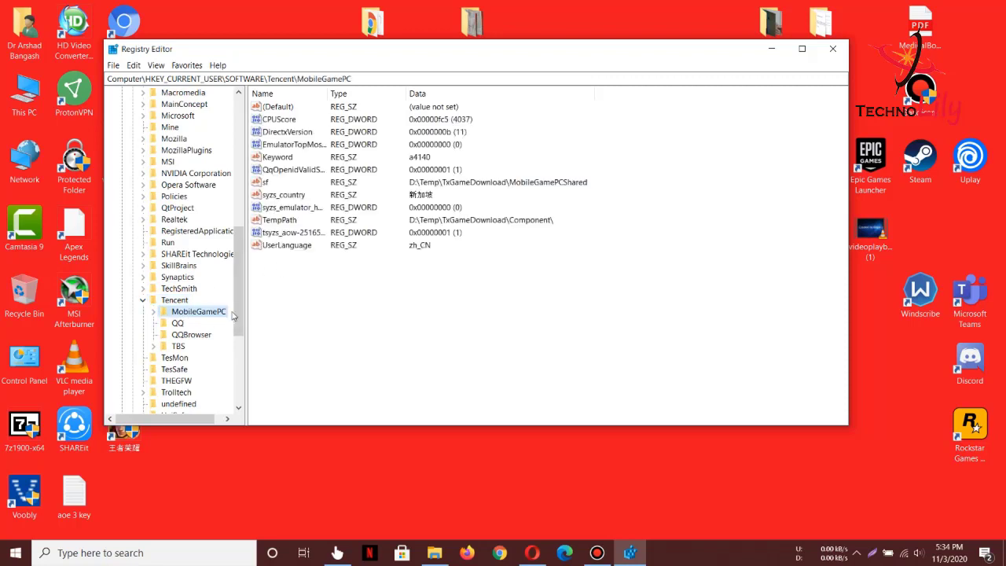
Change the UserLanguage value from zh_CN to zh_EN.
{"action": "right_click", "coordinate": [420, 246]}
{"action": "left_click", "coordinate": [414, 250]}
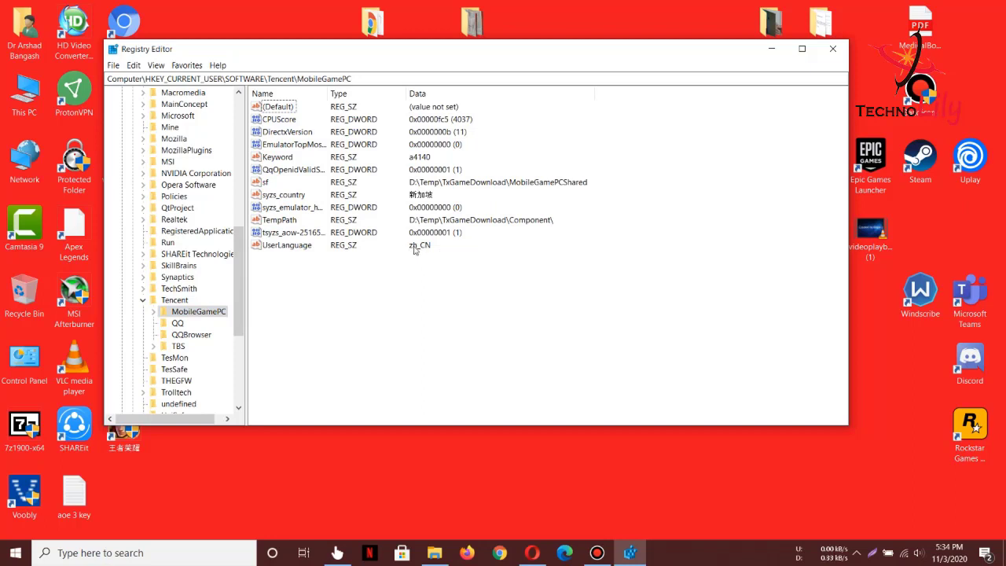
{"action": "right_click", "coordinate": [345, 248]}
{"action": "left_click", "coordinate": [267, 247]}
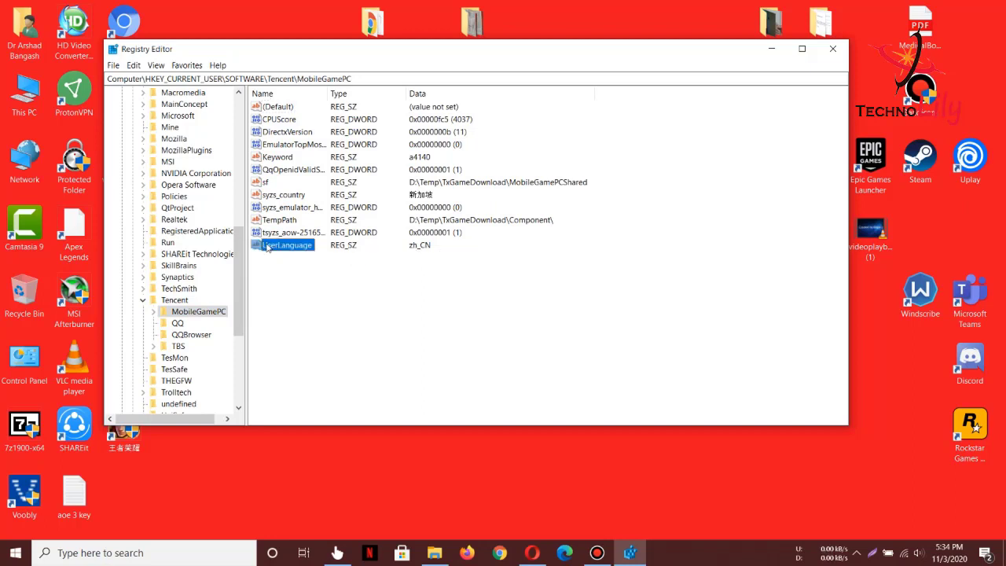
{"action": "left_click", "coordinate": [415, 249]}
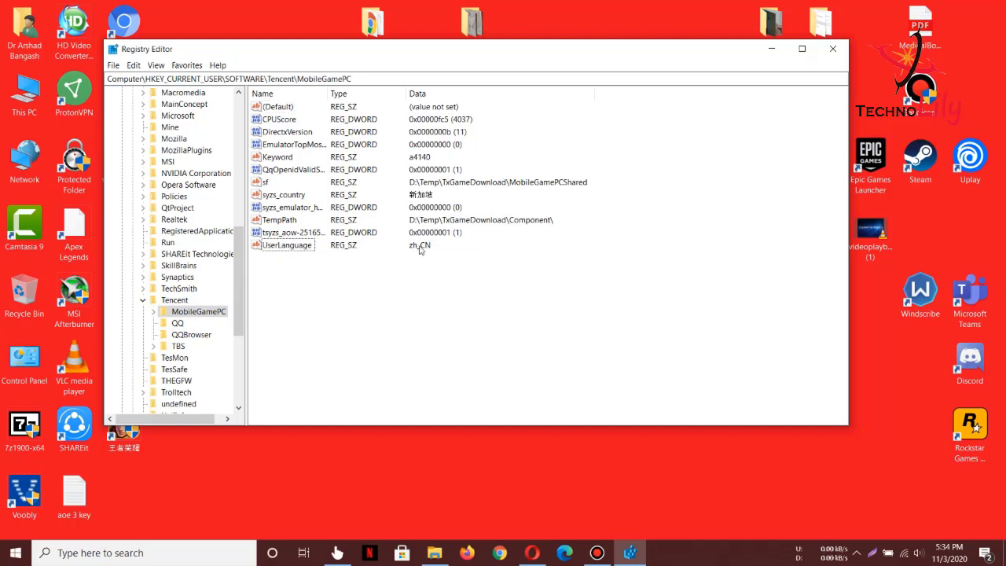
{"action": "right_click", "coordinate": [420, 247]}
{"action": "mouse_move", "coordinate": [445, 253]}
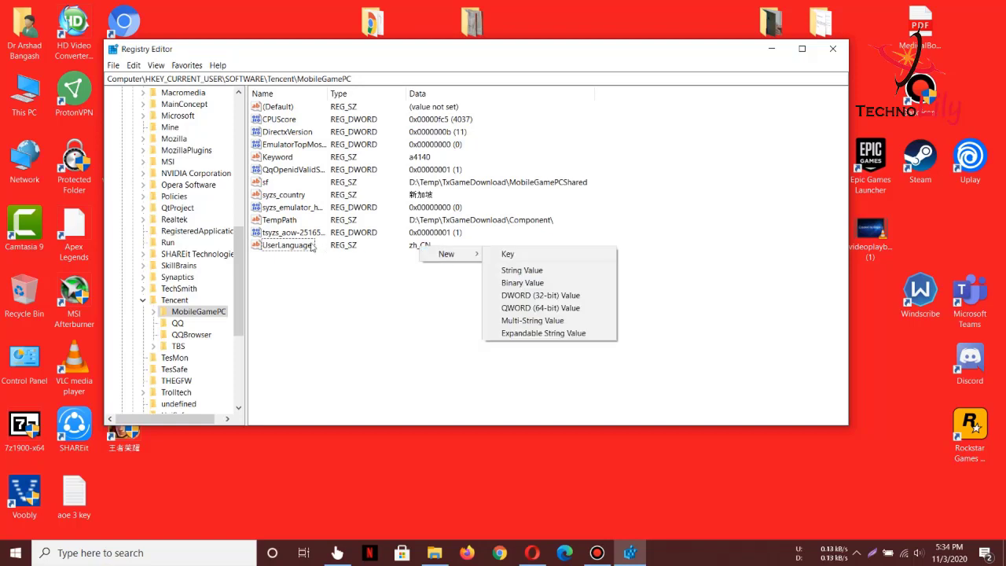
{"action": "left_click", "coordinate": [310, 247]}
{"action": "right_click", "coordinate": [307, 246]}
{"action": "left_click", "coordinate": [331, 253]}
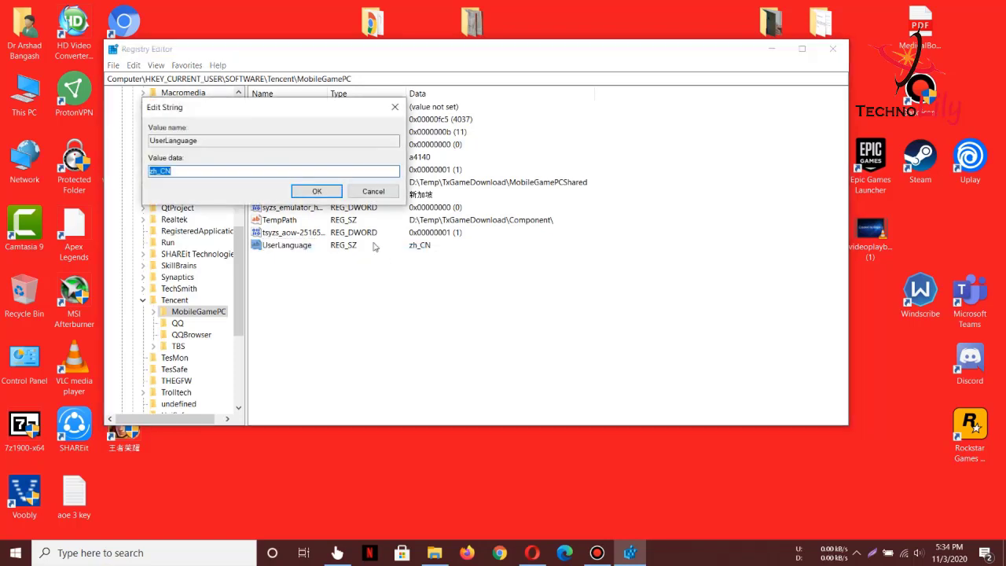
{"action": "left_click", "coordinate": [190, 170]}
{"action": "type", "text": "E"}
{"action": "left_click", "coordinate": [317, 191]}
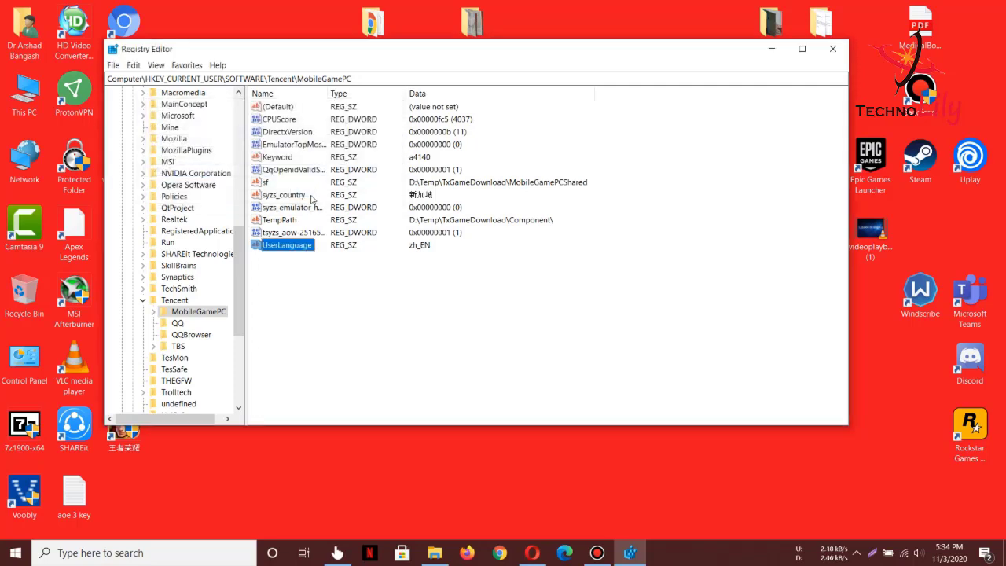
Close Registry Editor and copy main.14350.com.tencent.ig.obb from the PUBG 7.1 Files folder.
{"action": "left_click", "coordinate": [844, 52]}
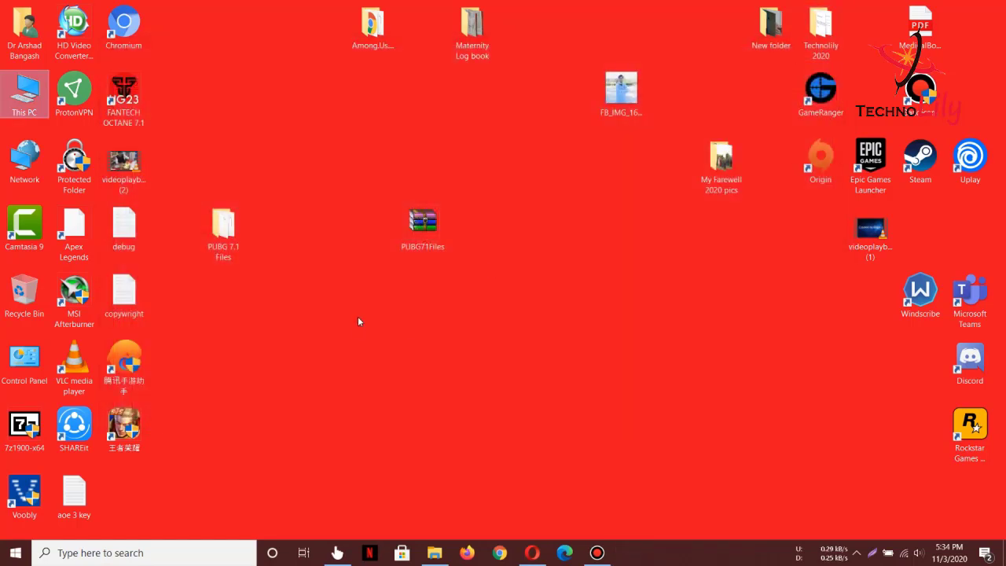
{"action": "right_click", "coordinate": [349, 302]}
{"action": "left_click", "coordinate": [391, 344]}
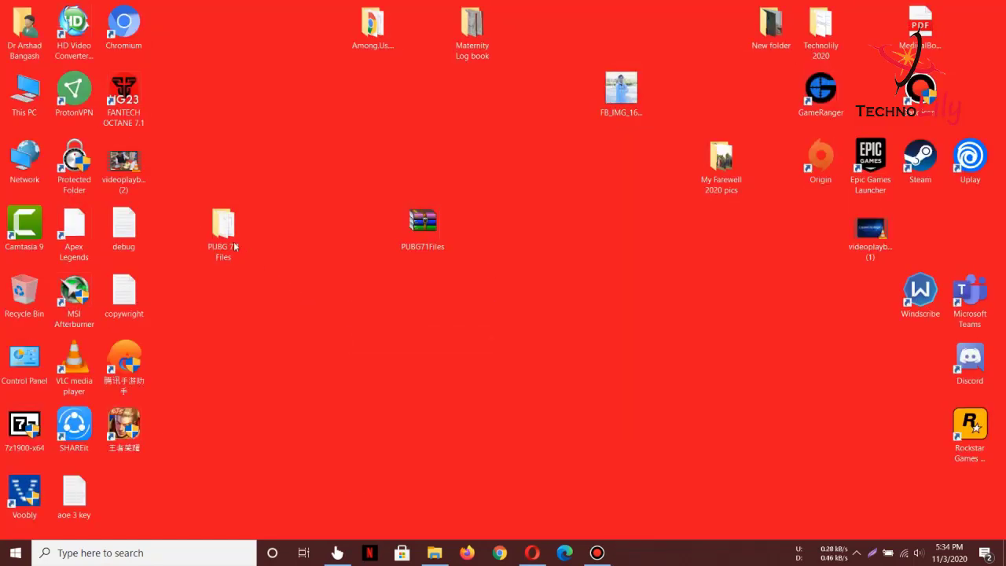
{"action": "double_click", "coordinate": [223, 236]}
{"action": "right_click", "coordinate": [355, 244]}
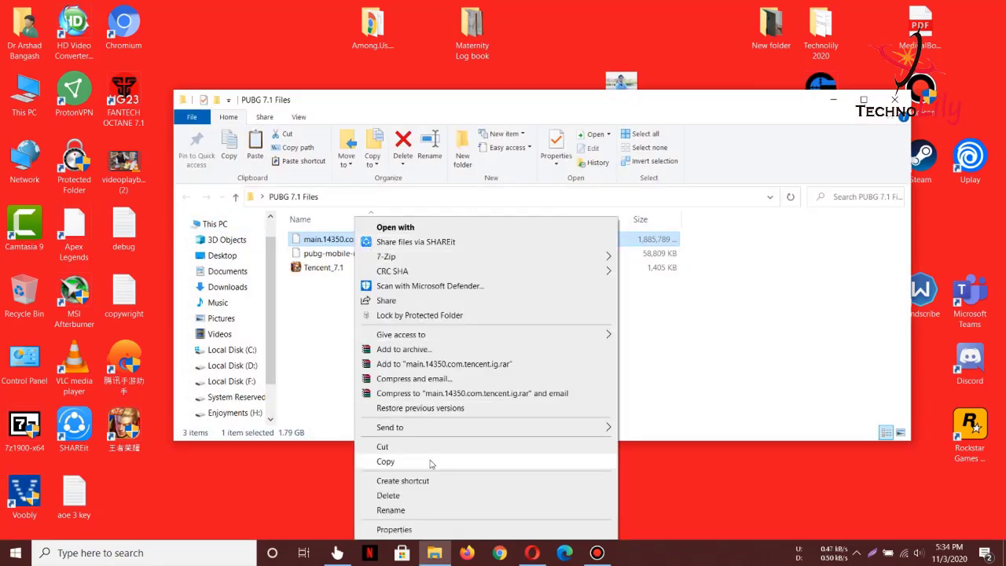
{"action": "left_click", "coordinate": [396, 463]}
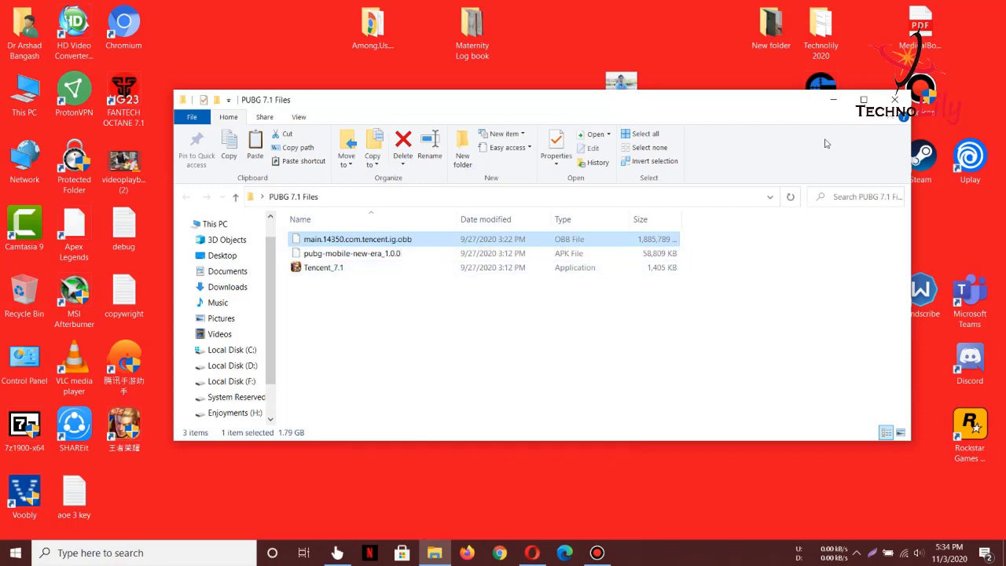
Paste the OBB into D:\Temp\TxGameDownload\MobileGamePCShared and return to the desktop.
{"action": "left_click", "coordinate": [832, 100]}
{"action": "double_click", "coordinate": [24, 93]}
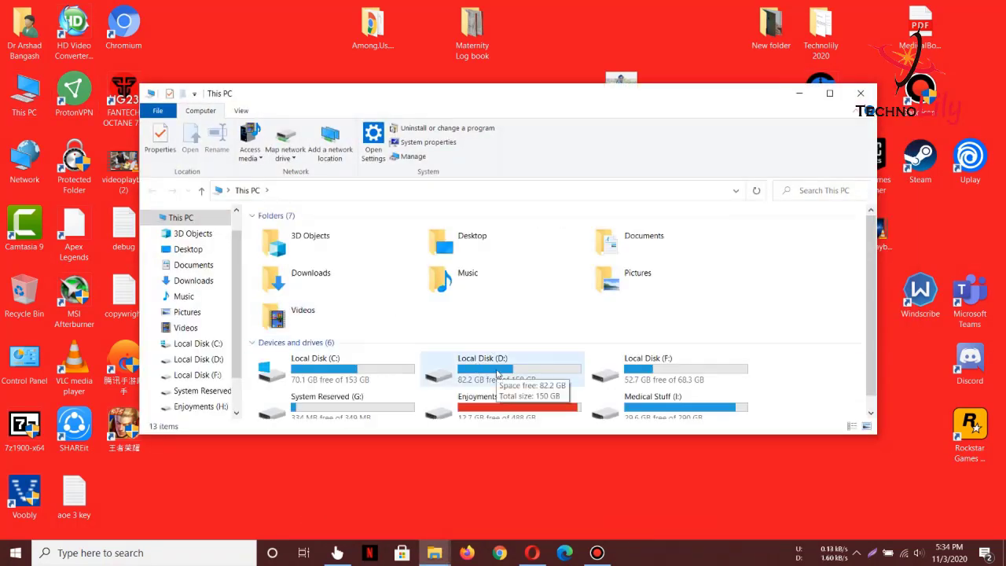
{"action": "double_click", "coordinate": [496, 374]}
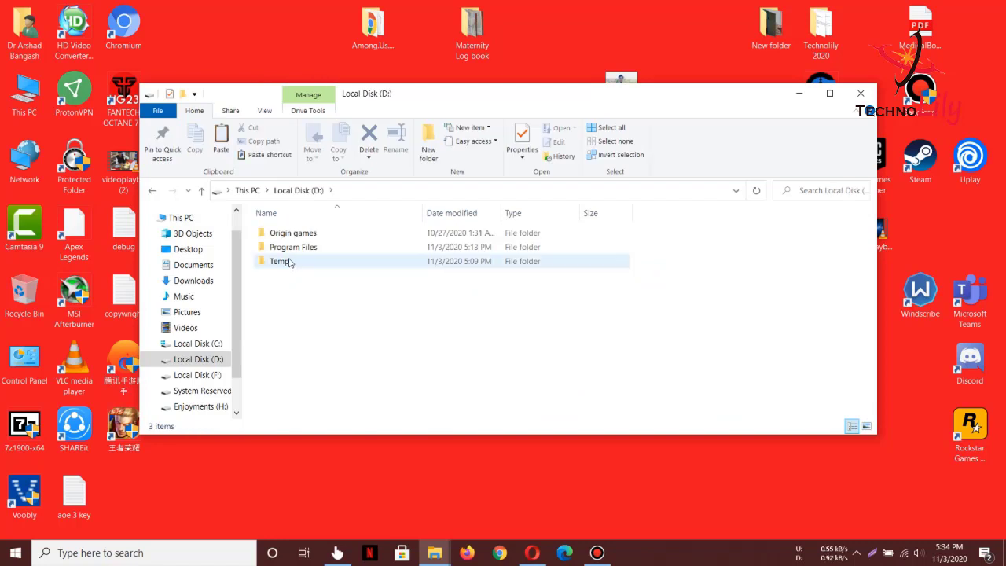
{"action": "double_click", "coordinate": [289, 263]}
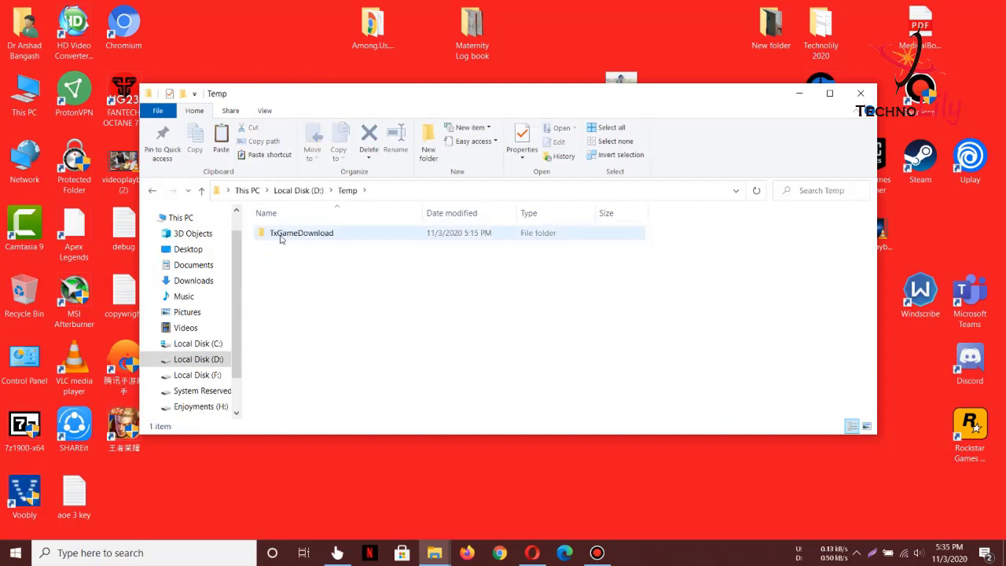
{"action": "double_click", "coordinate": [302, 236]}
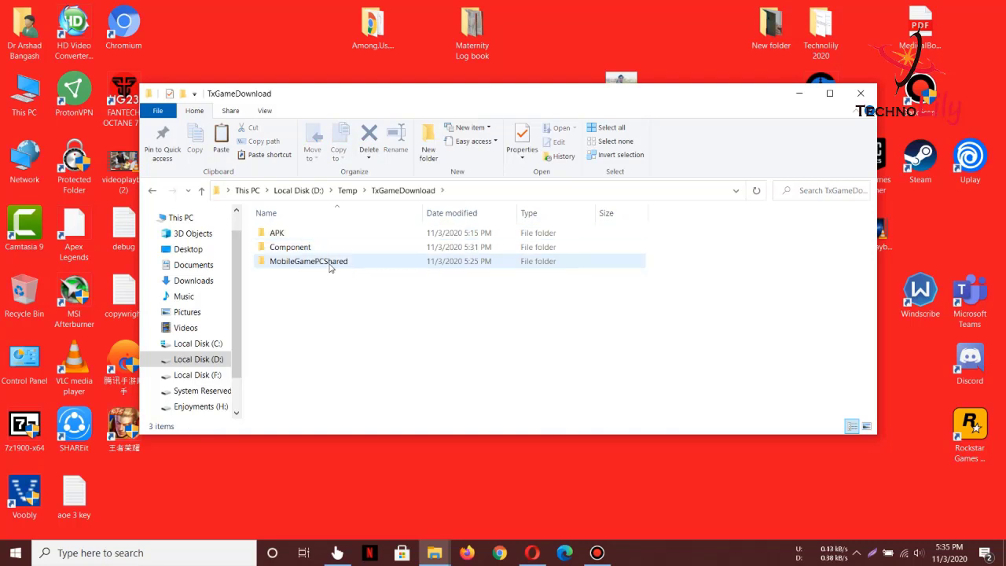
{"action": "double_click", "coordinate": [330, 267]}
{"action": "right_click", "coordinate": [714, 274]}
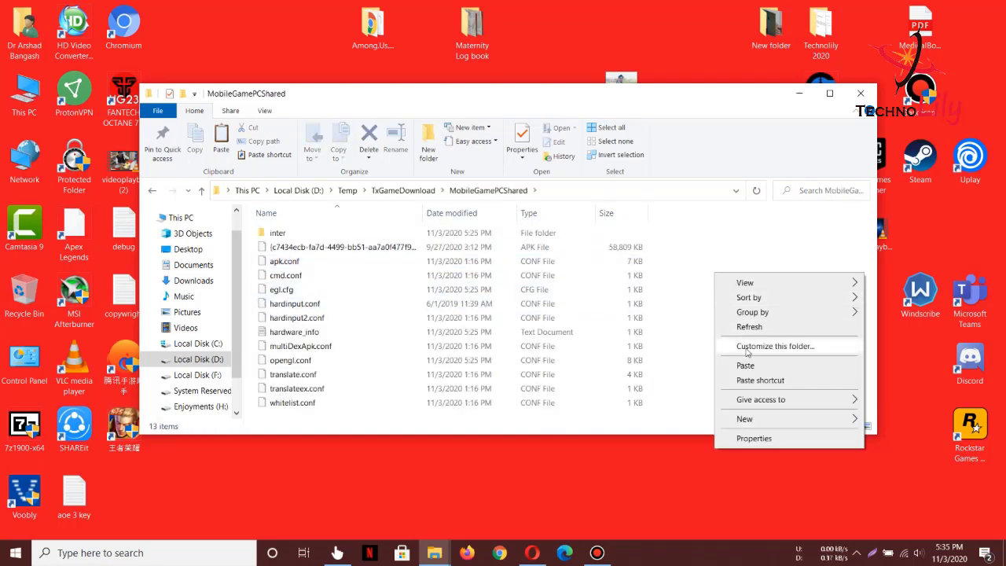
{"action": "left_click", "coordinate": [746, 364]}
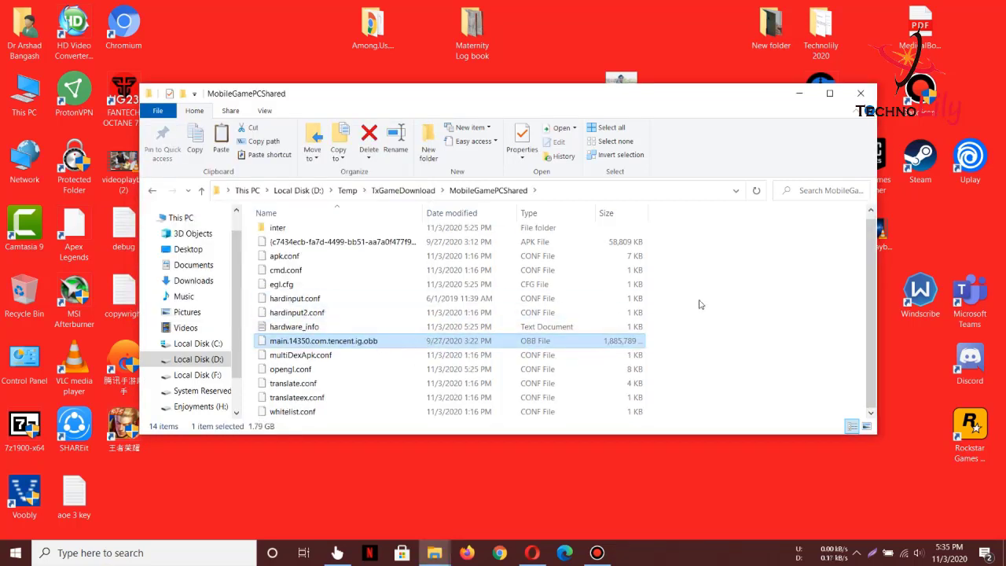
{"action": "key", "text": "super+d"}
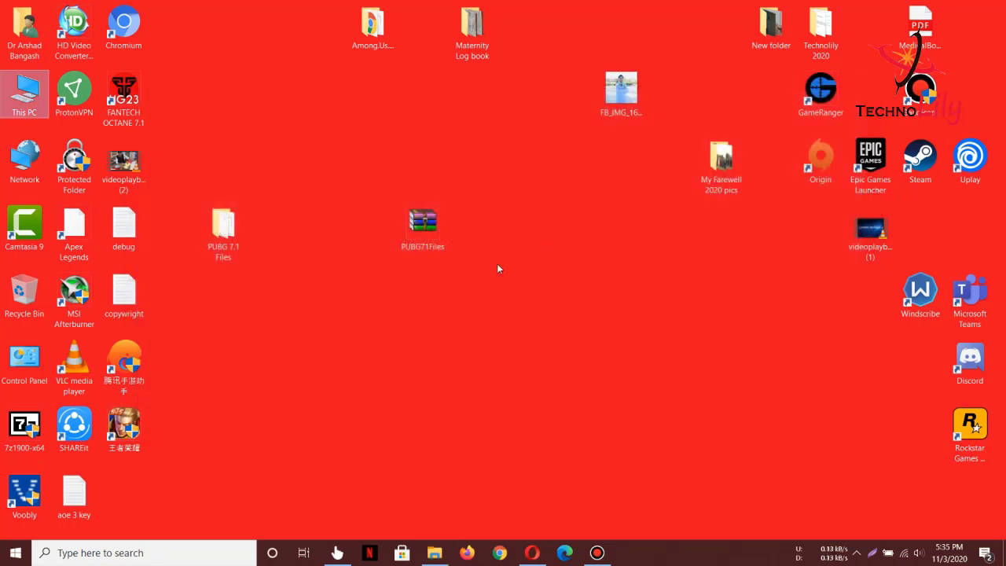
Launch Gameloop from the Tencent desktop shortcut and open PUBG MOBILE from MY GAMES.
{"action": "left_click", "coordinate": [127, 363]}
{"action": "left_click", "coordinate": [437, 369]}
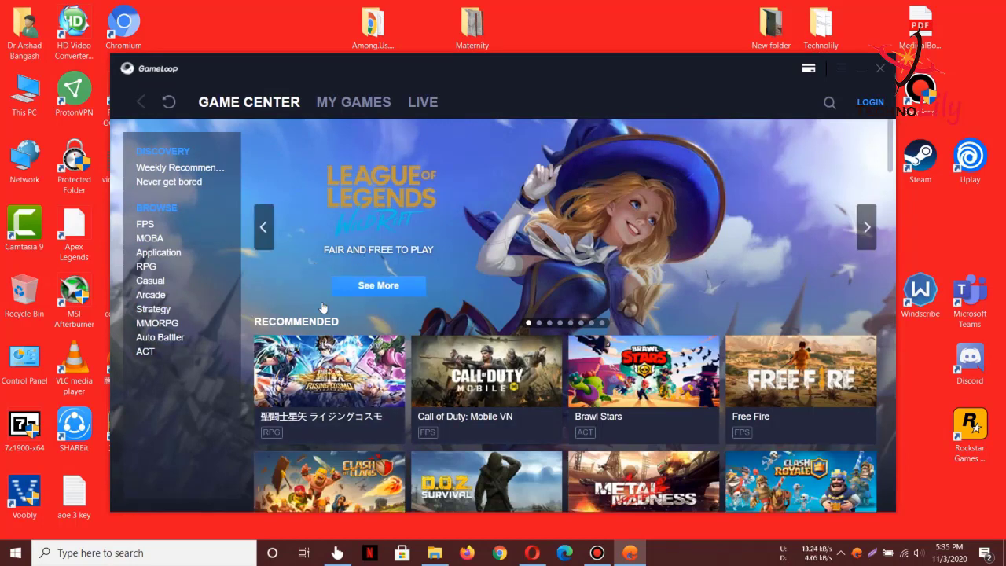
{"action": "left_click", "coordinate": [355, 103]}
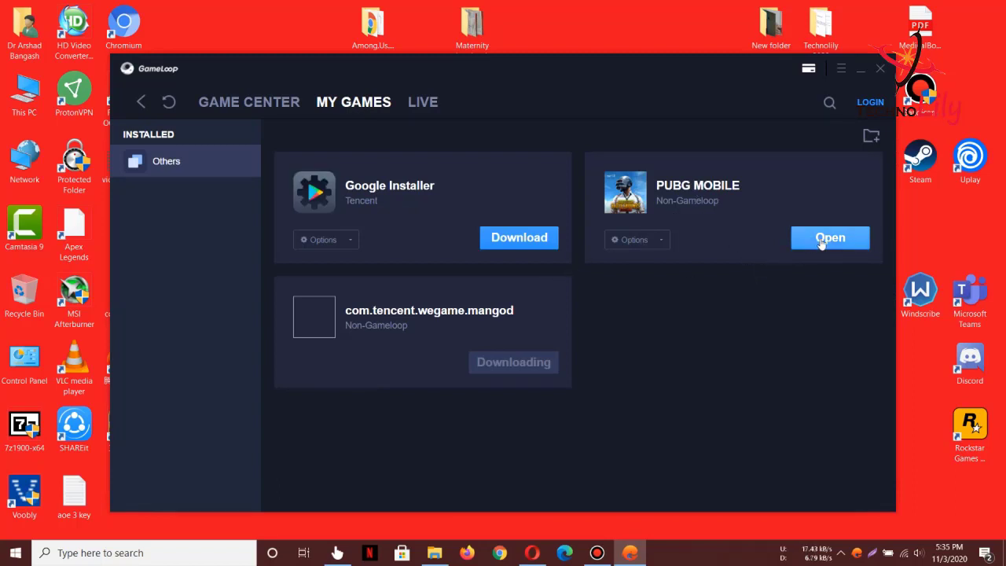
{"action": "left_click", "coordinate": [821, 244]}
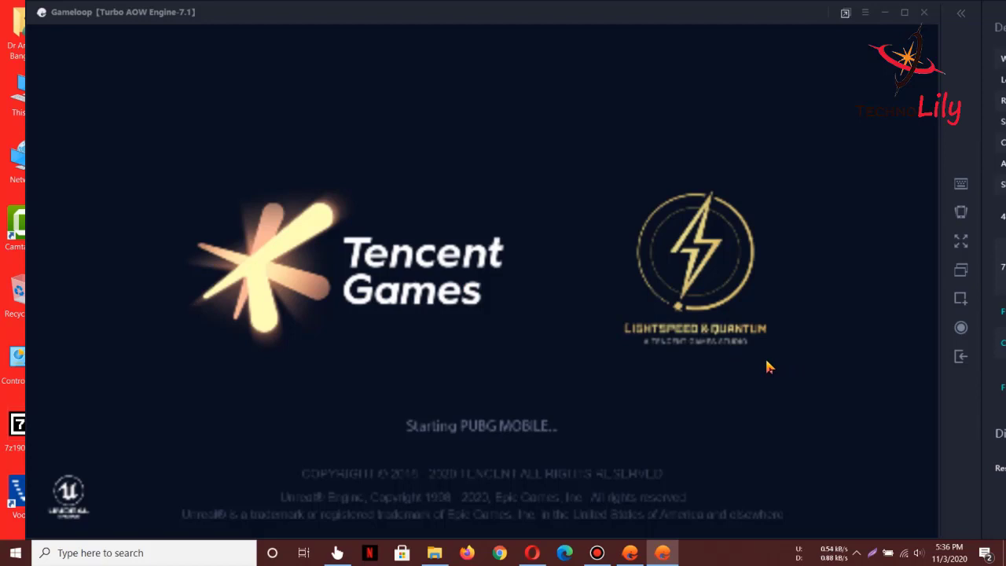
Quit PUBG, open the Android browser and accept Google's cookie consent.
{"action": "left_click", "coordinate": [958, 356]}
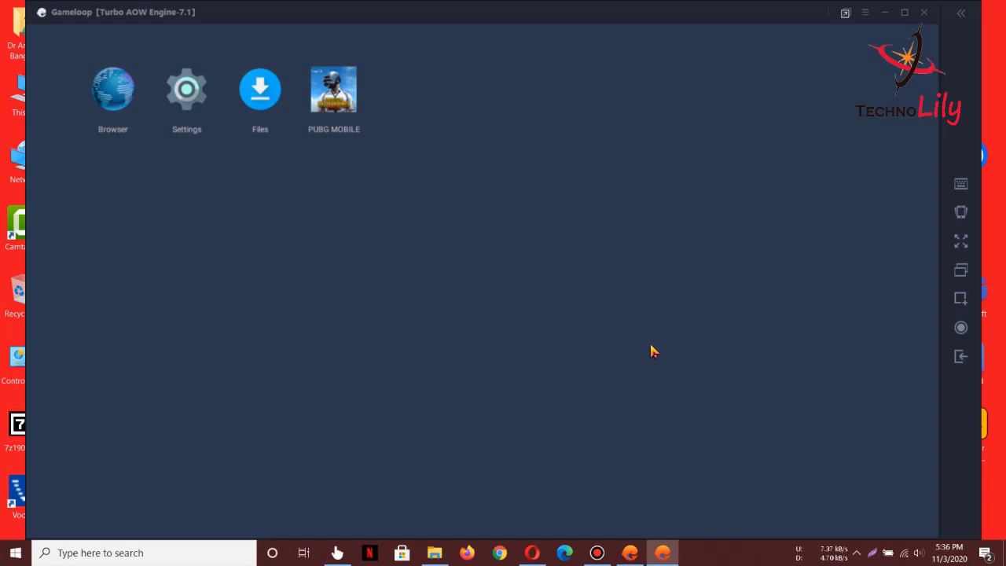
{"action": "left_click", "coordinate": [110, 107]}
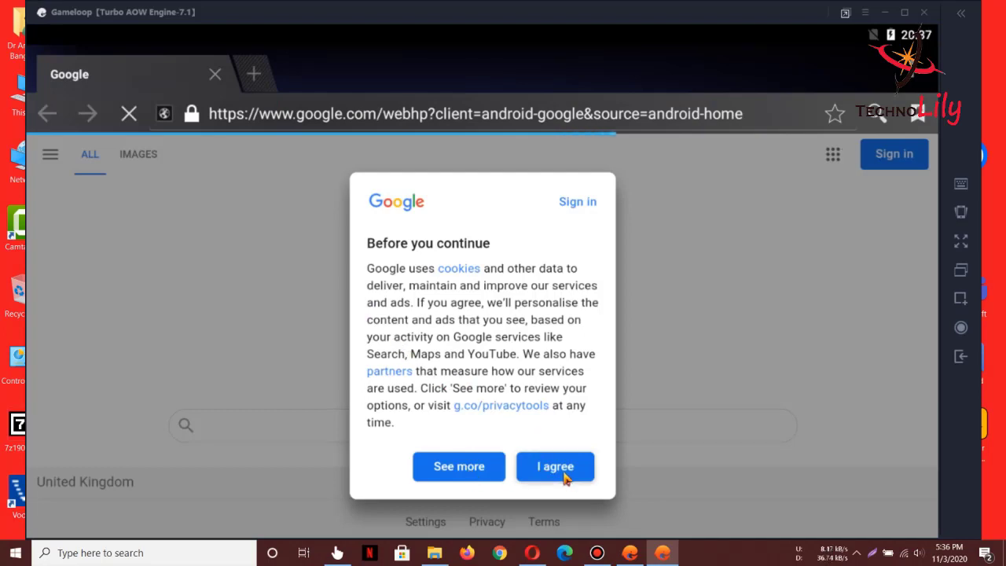
{"action": "left_click", "coordinate": [560, 471]}
Search 'es file explorer apk' and open the APKPure result to download it.
{"action": "left_click", "coordinate": [320, 424]}
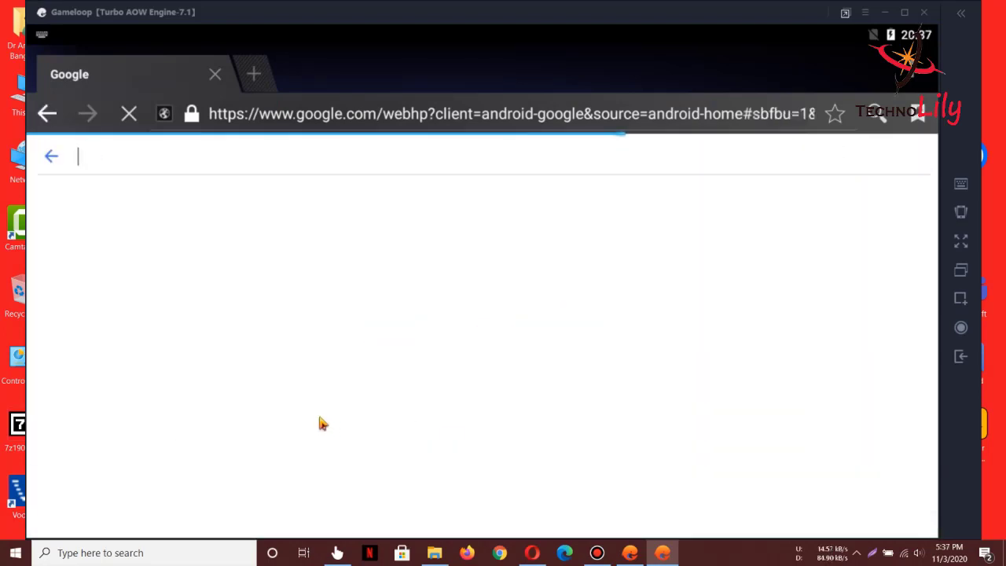
{"action": "type", "text": "es"}
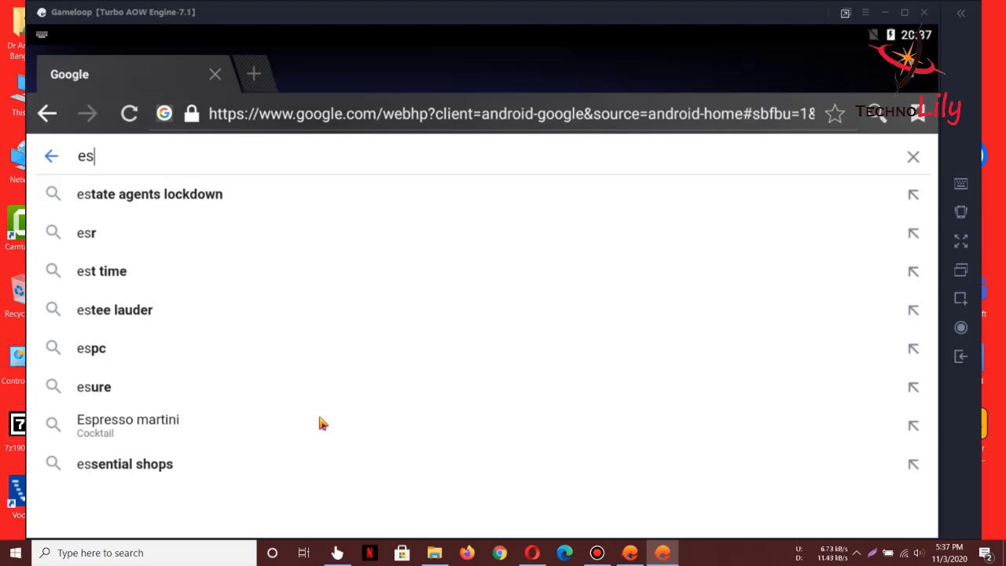
{"action": "type", "text": " file explorer apk"}
{"action": "key", "text": "Return"}
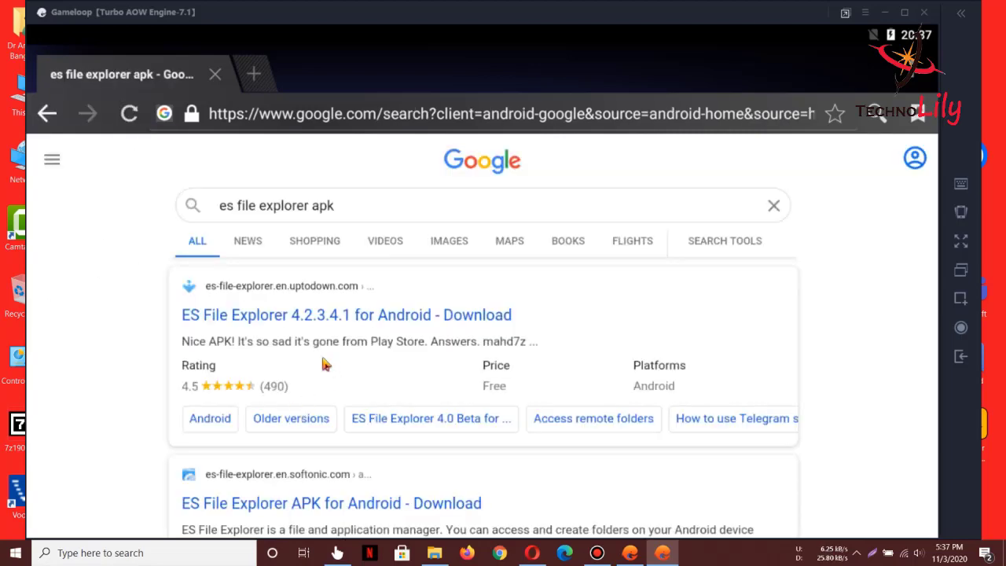
{"action": "scroll", "coordinate": [403, 314], "scroll_direction": "down", "scroll_amount": 3}
{"action": "scroll", "coordinate": [401, 320], "scroll_direction": "down", "scroll_amount": 5}
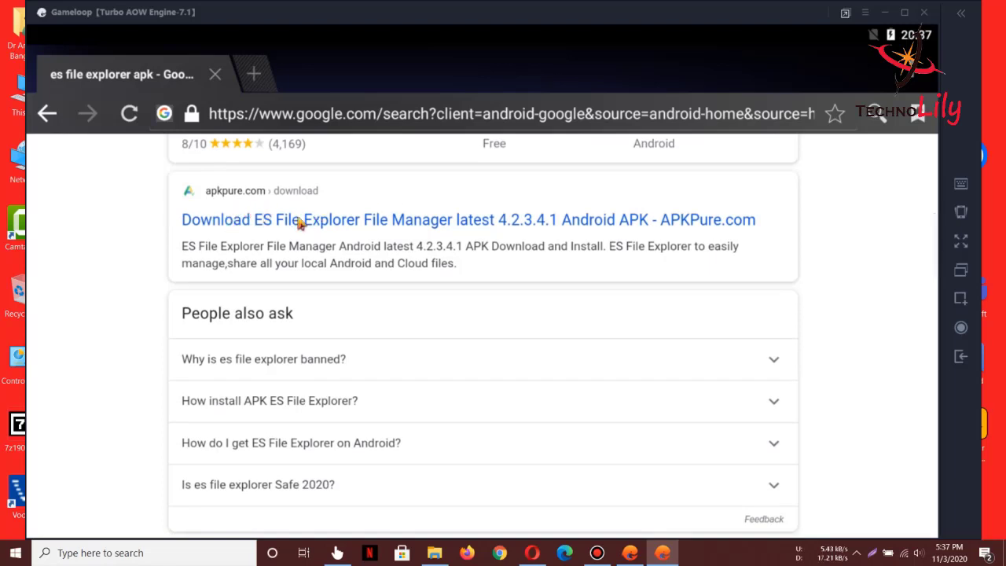
{"action": "left_click", "coordinate": [305, 221]}
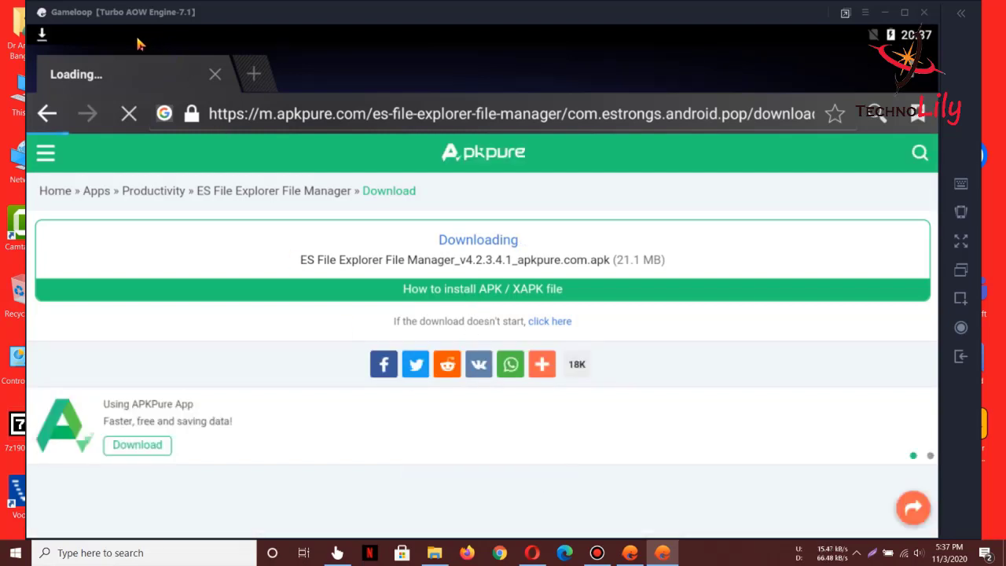
Watch the ES File Explorer APK download in notifications, then open the finished file.
{"action": "left_click_drag", "start_coordinate": [140, 39], "coordinate": [134, 135]}
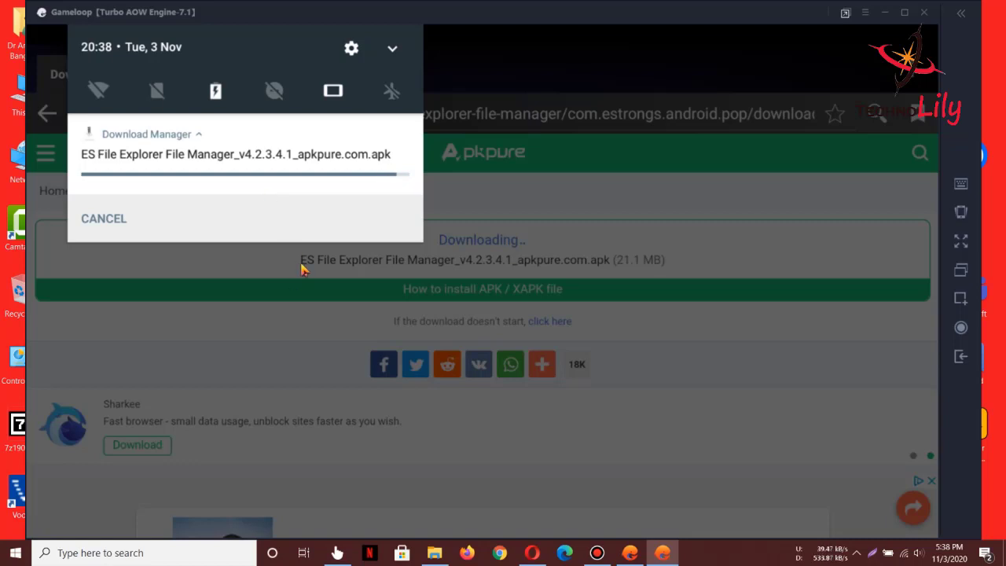
{"action": "left_click", "coordinate": [200, 165]}
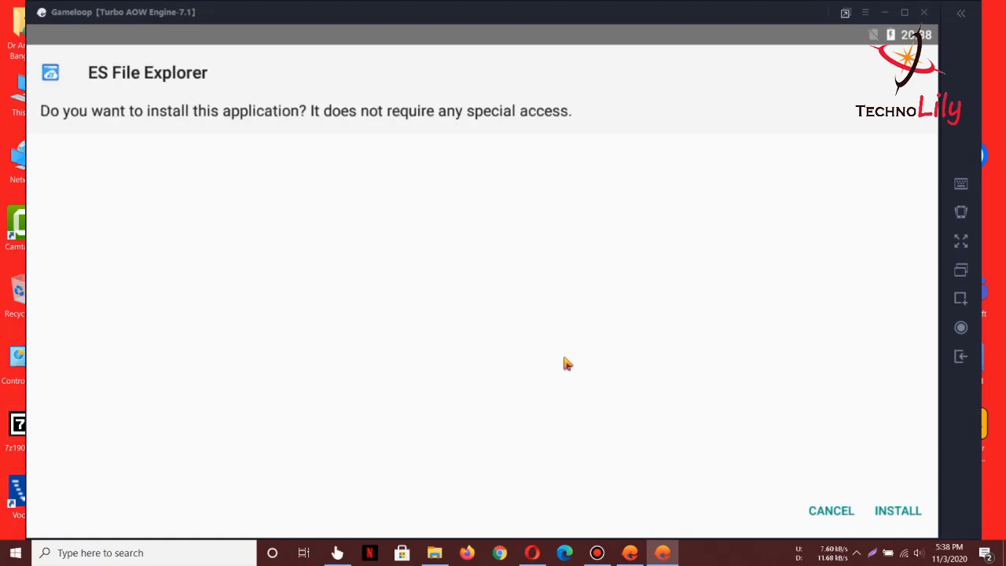
Confirm INSTALL for ES File Explorer and wait for 'App installed'.
{"action": "left_click", "coordinate": [891, 511]}
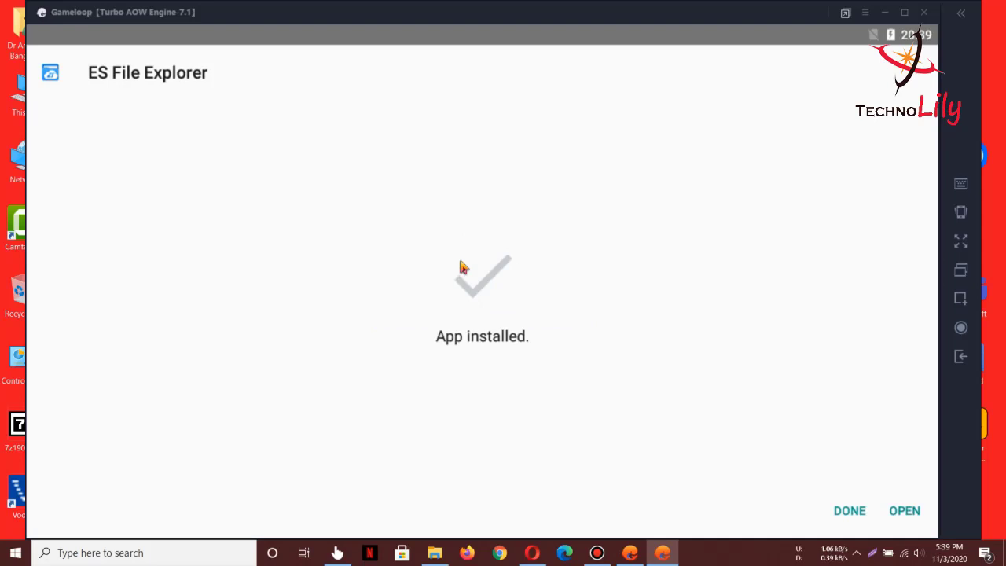
Open ES File Explorer, agree to the privacy terms, and browse Internal Storage full-width.
{"action": "left_click", "coordinate": [905, 512]}
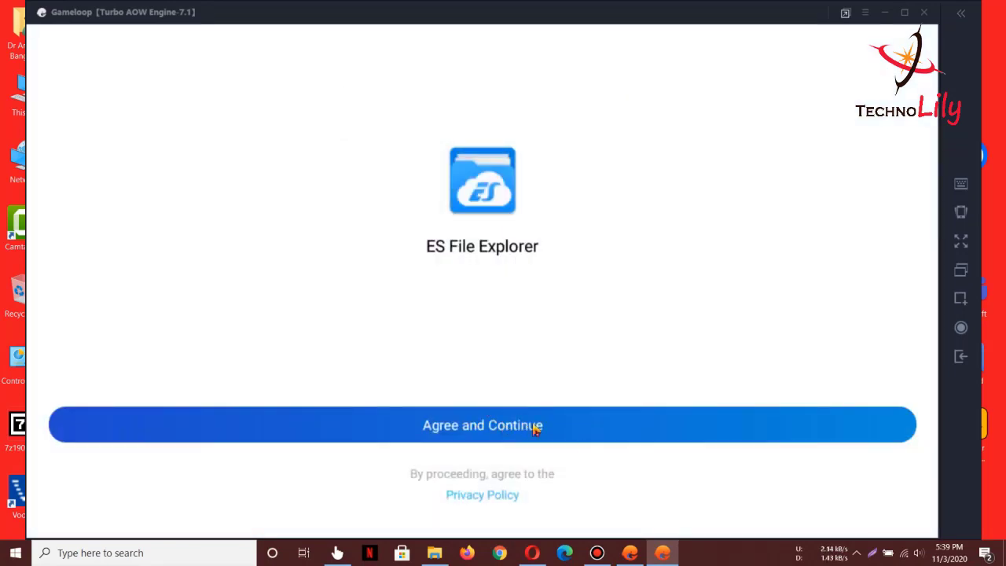
{"action": "left_click", "coordinate": [432, 429]}
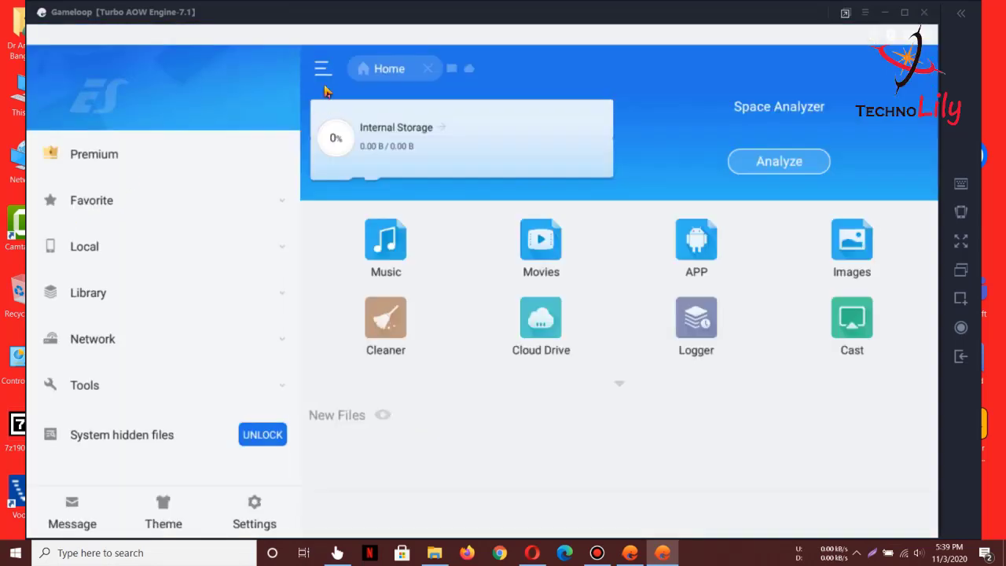
{"action": "left_click", "coordinate": [397, 139]}
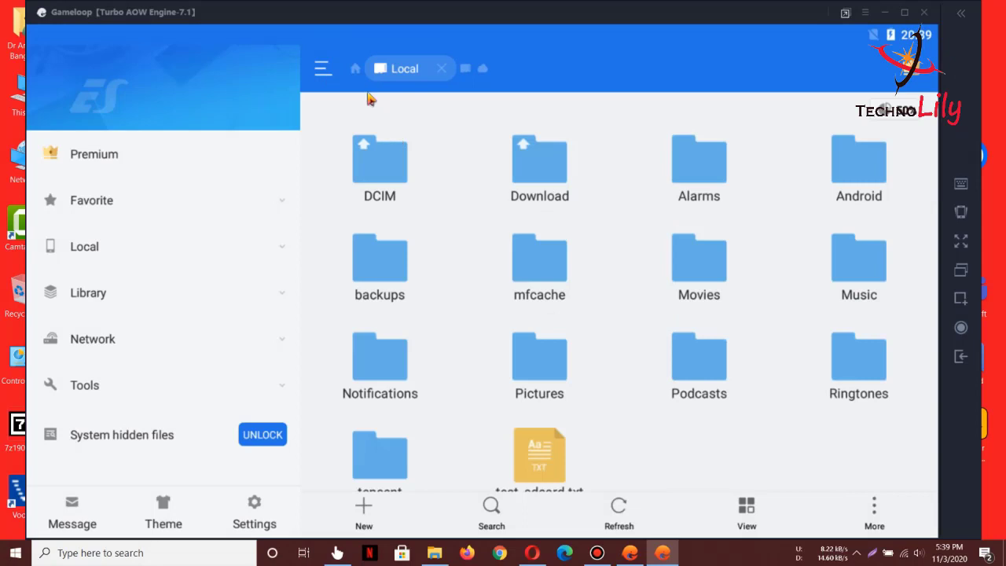
{"action": "left_click", "coordinate": [323, 76]}
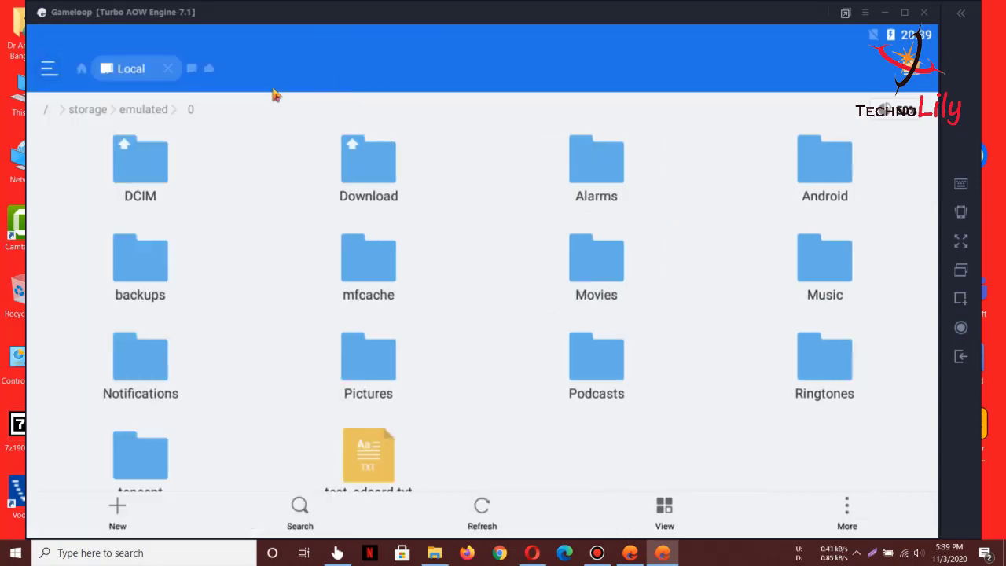
Go to the root folder, then open data and share1 to find main.14350.com.tencent.ig.obb.
{"action": "left_click", "coordinate": [47, 114]}
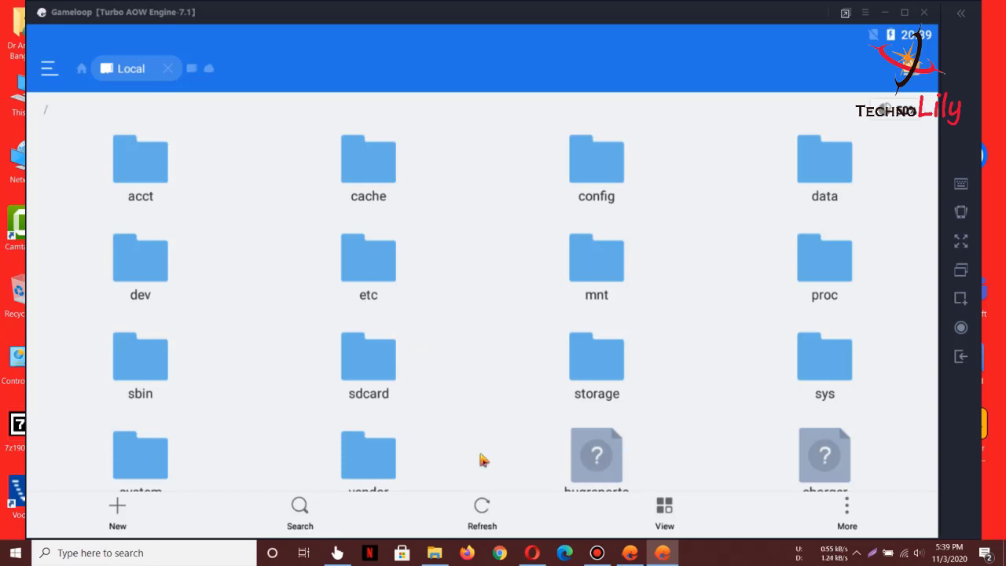
{"action": "left_click_drag", "start_coordinate": [480, 458], "coordinate": [469, 251]}
{"action": "mouse_move", "coordinate": [469, 405]}
{"action": "left_mouse_down"}
{"action": "mouse_move", "coordinate": [479, 240]}
{"action": "mouse_move", "coordinate": [476, 516]}
{"action": "left_mouse_up"}
{"action": "left_click_drag", "start_coordinate": [471, 345], "coordinate": [469, 404]}
{"action": "left_click", "coordinate": [820, 175]}
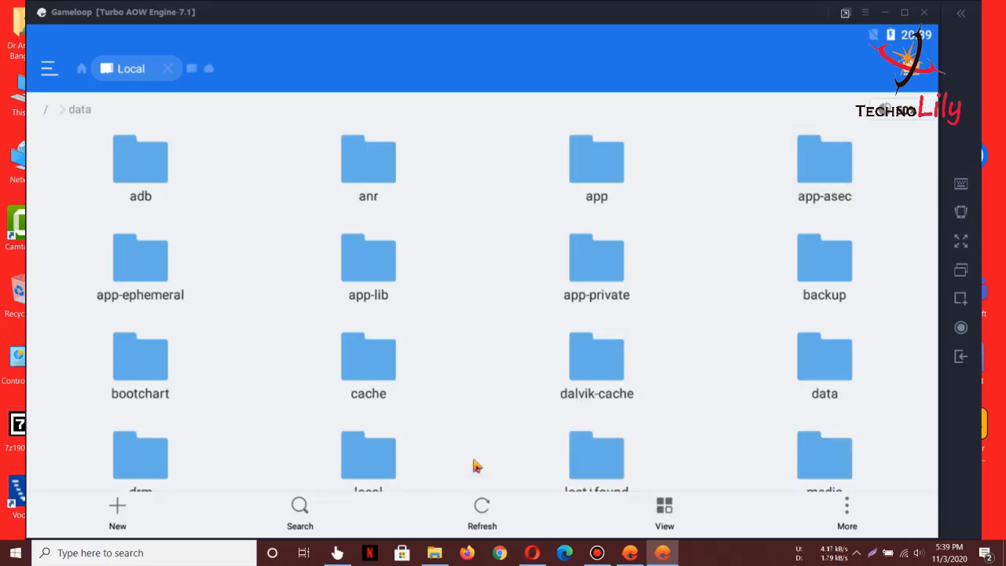
{"action": "left_click_drag", "start_coordinate": [477, 453], "coordinate": [477, 291]}
{"action": "left_click_drag", "start_coordinate": [481, 431], "coordinate": [479, 295]}
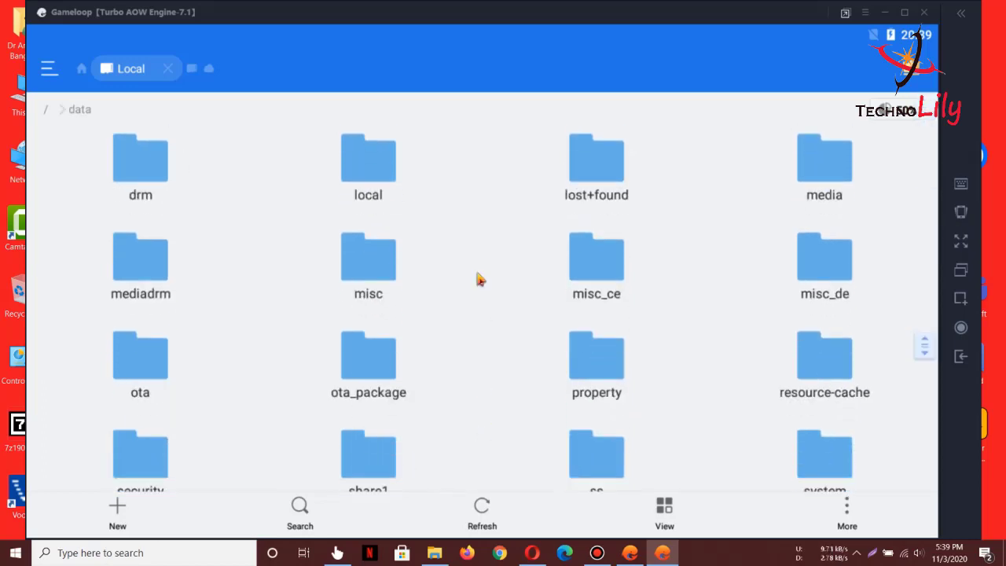
{"action": "left_click_drag", "start_coordinate": [487, 355], "coordinate": [485, 287]}
{"action": "left_click", "coordinate": [358, 317]}
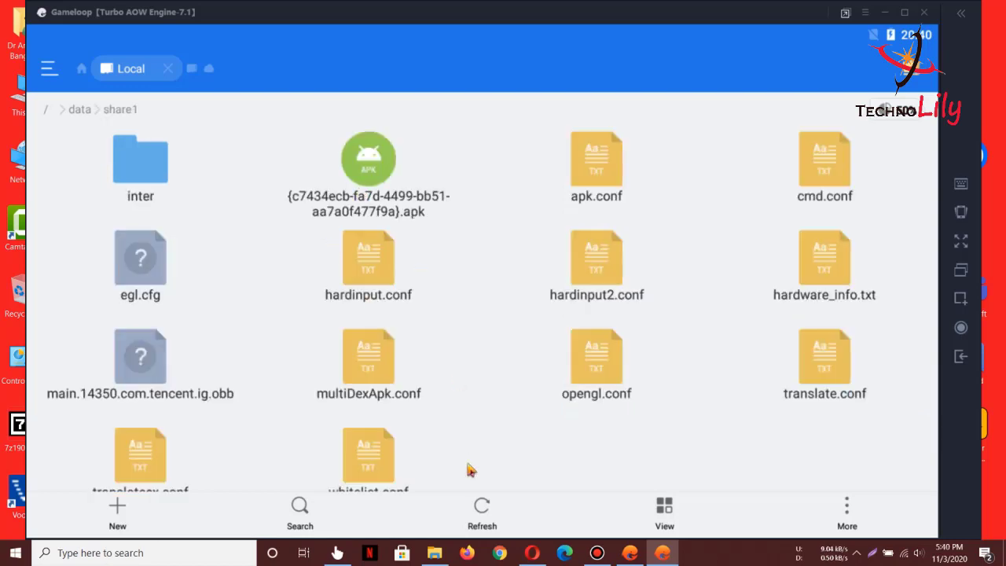
Select main.14350.com.tencent.ig.obb in data/share1 and cut it to the clipboard.
{"action": "left_click_drag", "start_coordinate": [474, 444], "coordinate": [462, 316]}
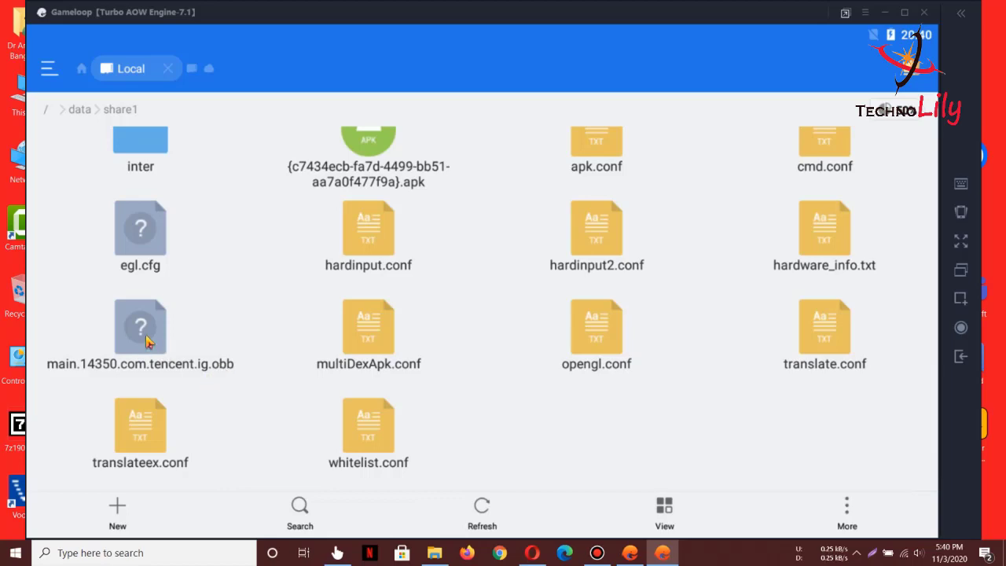
{"action": "left_click", "coordinate": [148, 340]}
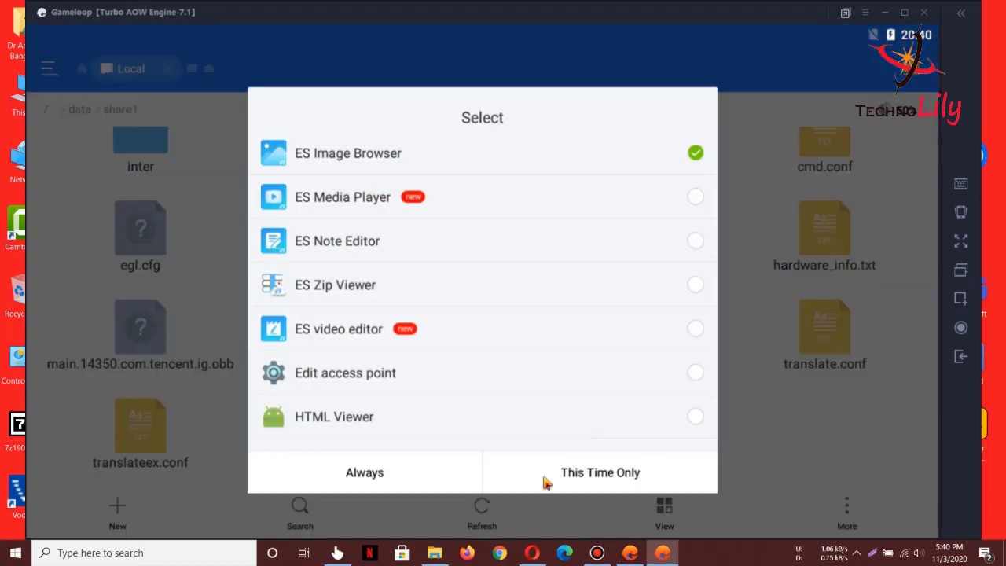
{"action": "left_click", "coordinate": [146, 347]}
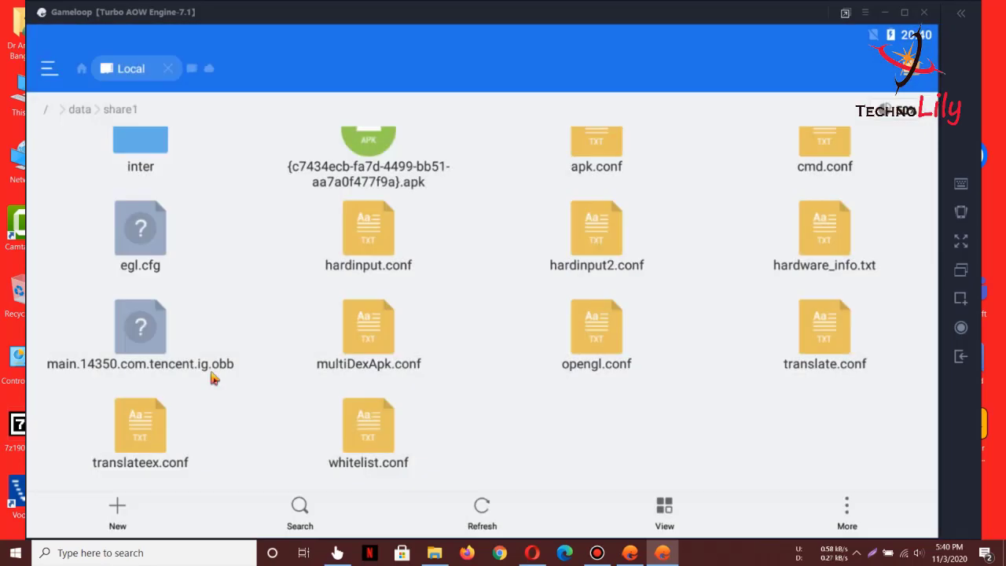
{"action": "left_click", "coordinate": [142, 343]}
{"action": "left_click", "coordinate": [768, 433]}
{"action": "left_click", "coordinate": [146, 354]}
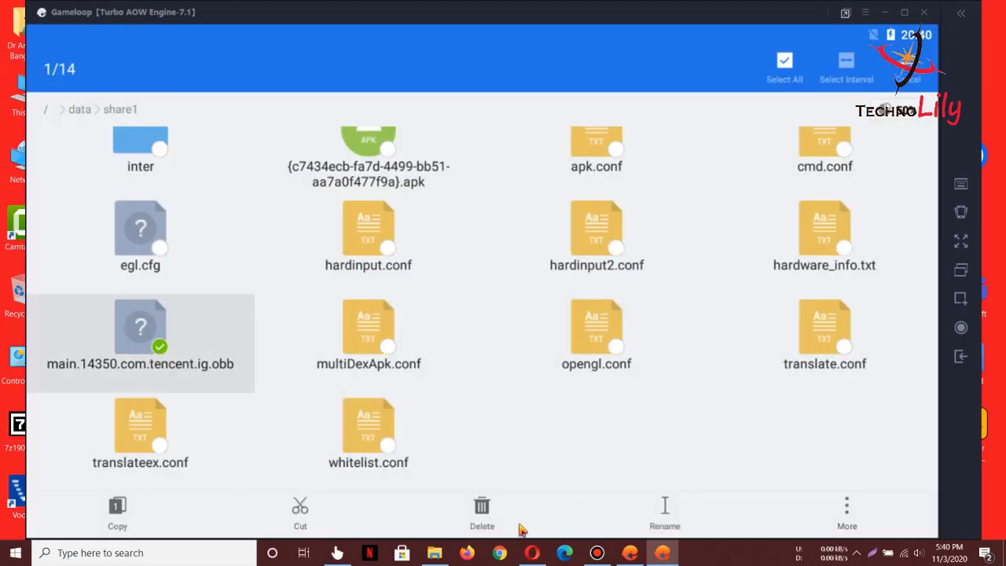
{"action": "left_click", "coordinate": [302, 511]}
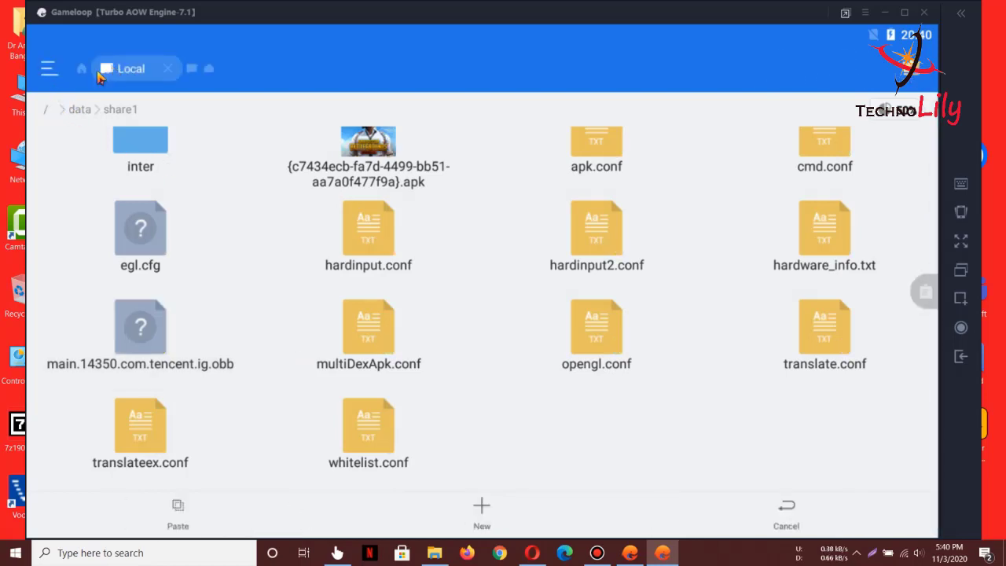
Leave share1 and browse up through data and root into storage/emulated.
{"action": "left_click", "coordinate": [49, 69]}
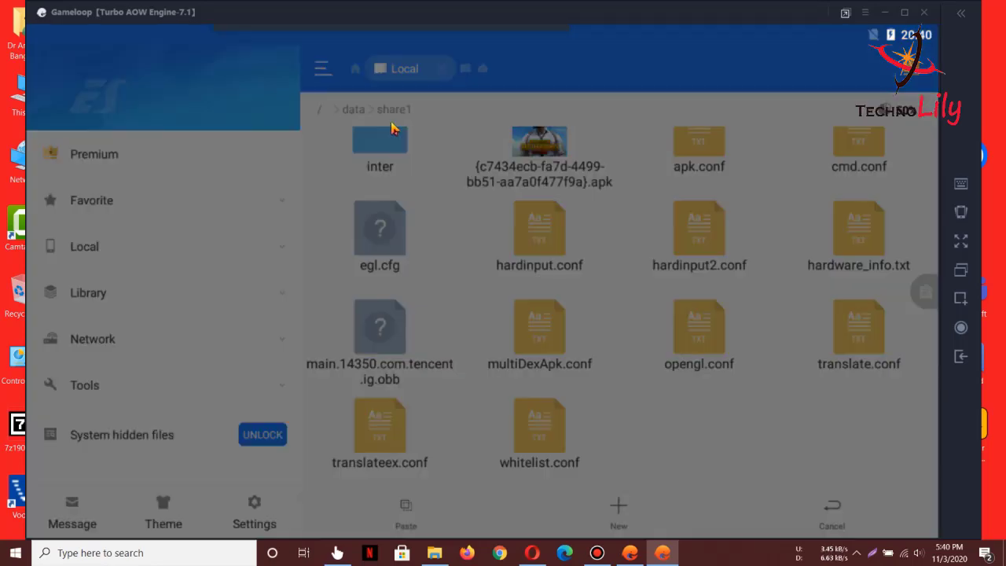
{"action": "left_click_drag", "start_coordinate": [395, 125], "coordinate": [423, 138]}
{"action": "left_click", "coordinate": [441, 190]}
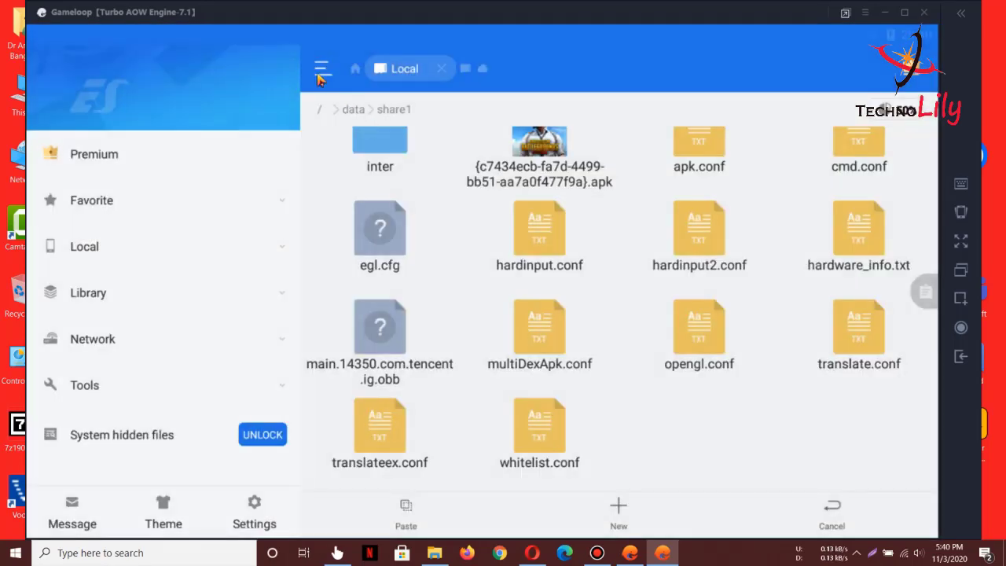
{"action": "left_click", "coordinate": [347, 110]}
{"action": "left_click", "coordinate": [90, 112]}
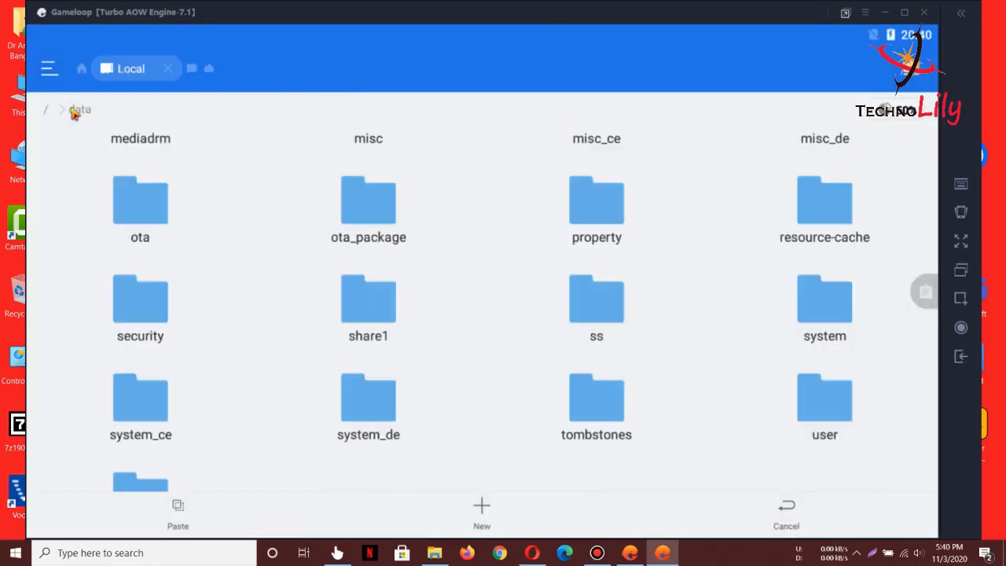
{"action": "left_click", "coordinate": [48, 114]}
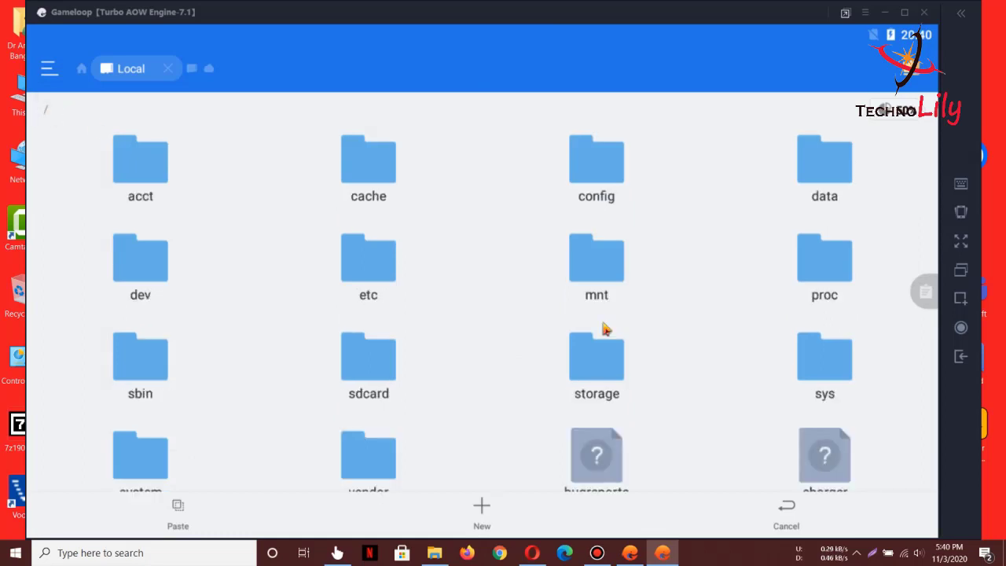
{"action": "left_click_drag", "start_coordinate": [523, 359], "coordinate": [605, 272]}
{"action": "left_click", "coordinate": [605, 271]}
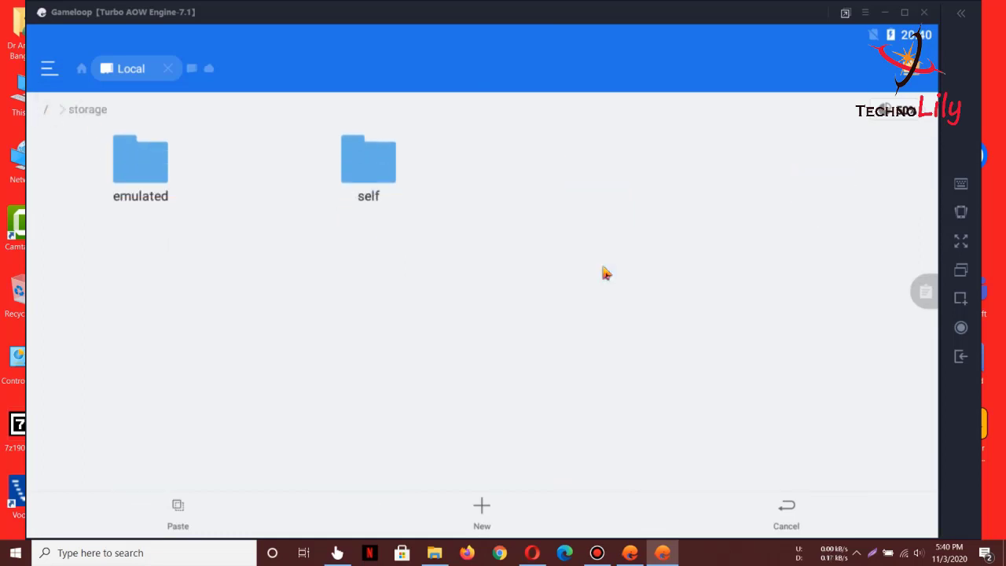
{"action": "left_click", "coordinate": [150, 176]}
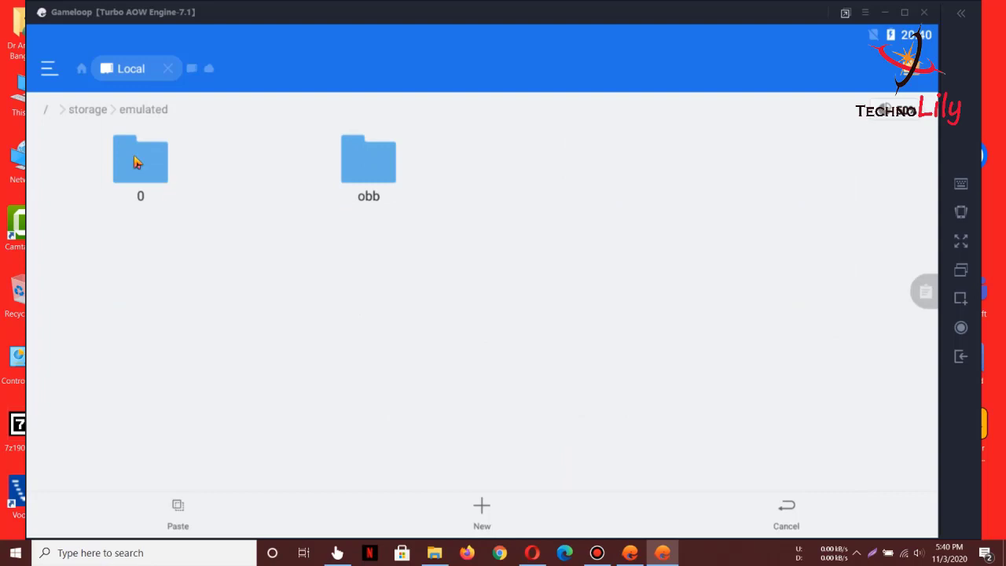
{"action": "left_click", "coordinate": [47, 110]}
Go to Internal Storage > Android > obb > com.tencent.ig and paste the obb file there.
{"action": "left_click", "coordinate": [50, 75]}
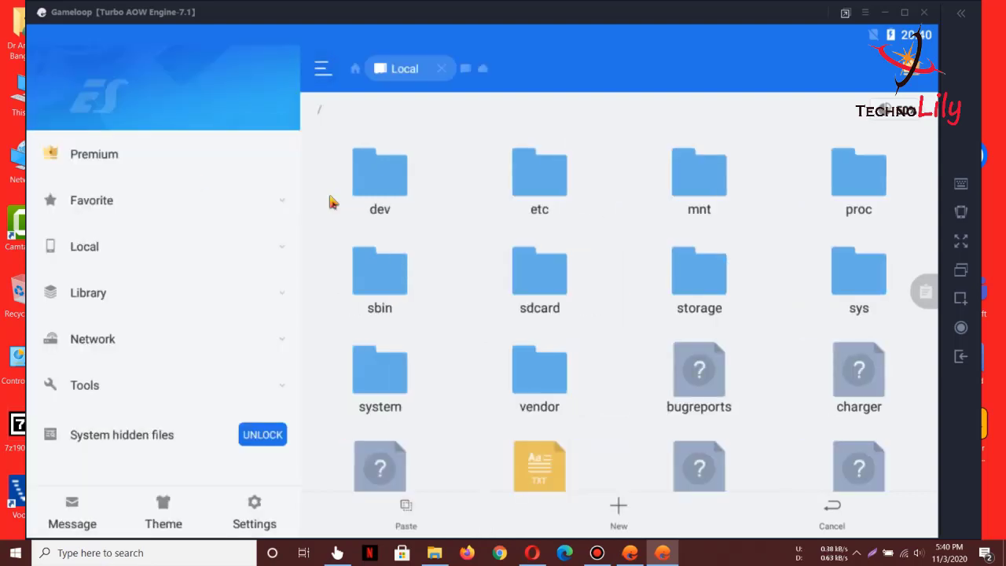
{"action": "left_click", "coordinate": [328, 72]}
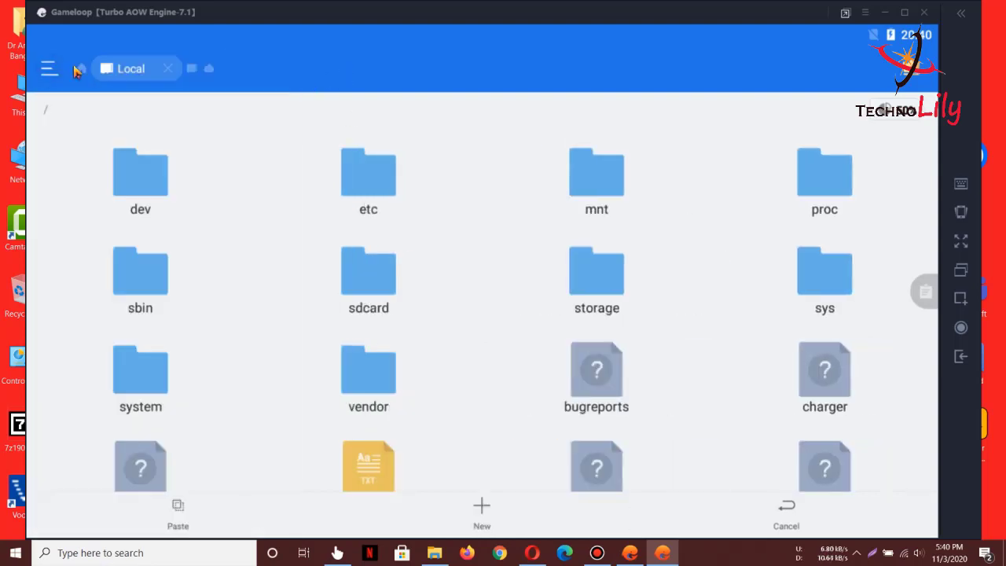
{"action": "left_click", "coordinate": [81, 68]}
{"action": "left_click", "coordinate": [160, 150]}
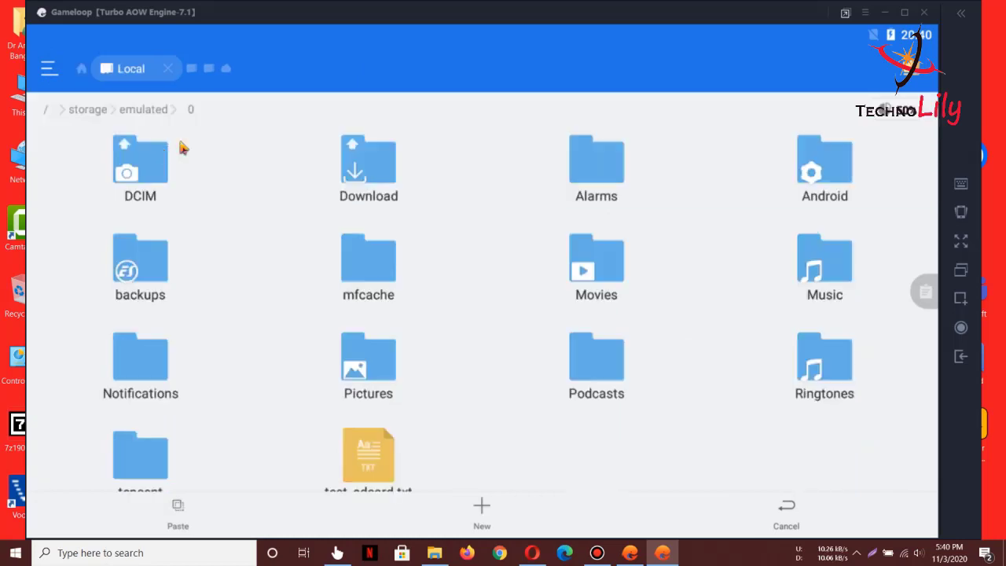
{"action": "left_click", "coordinate": [817, 179]}
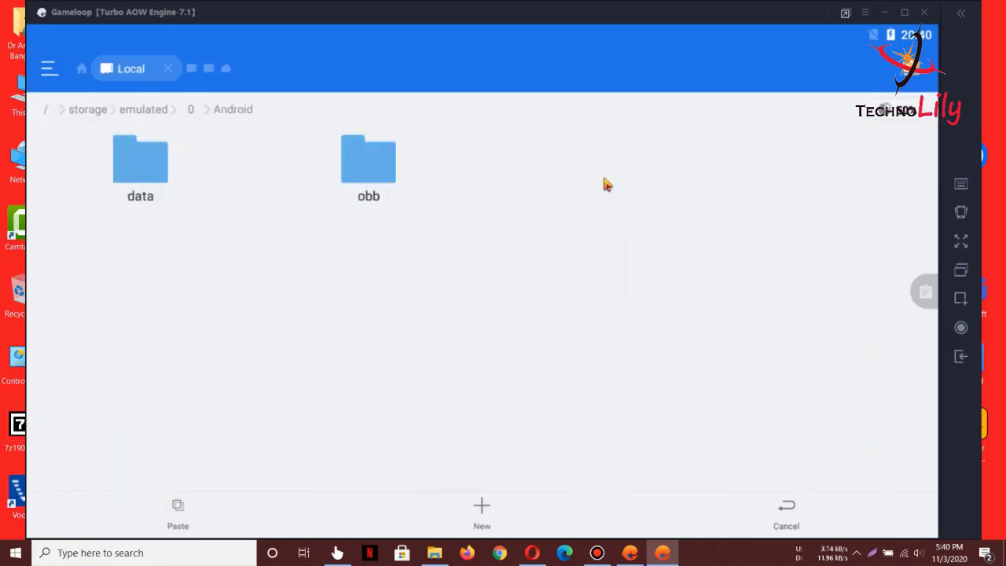
{"action": "left_click", "coordinate": [374, 179]}
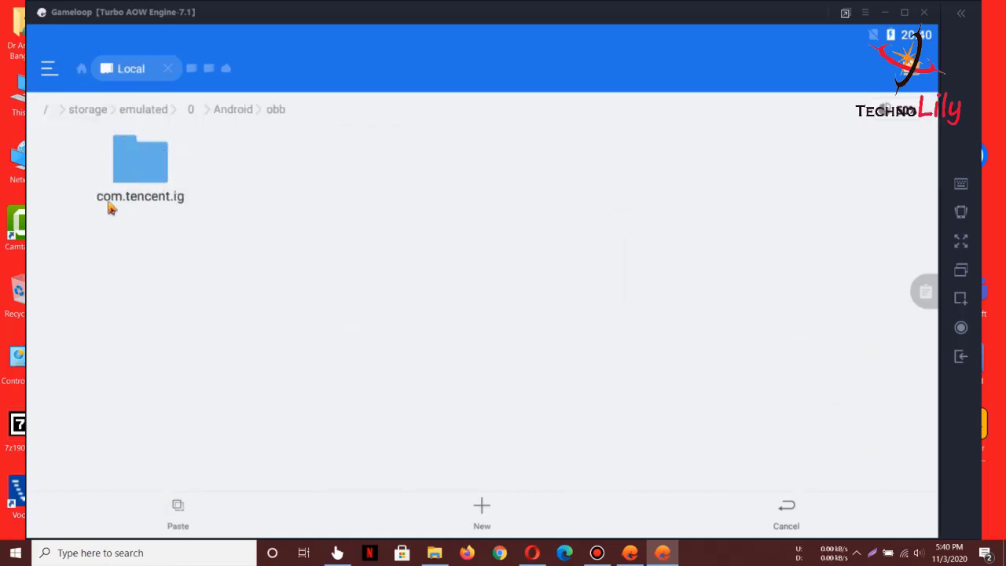
{"action": "left_click", "coordinate": [140, 169]}
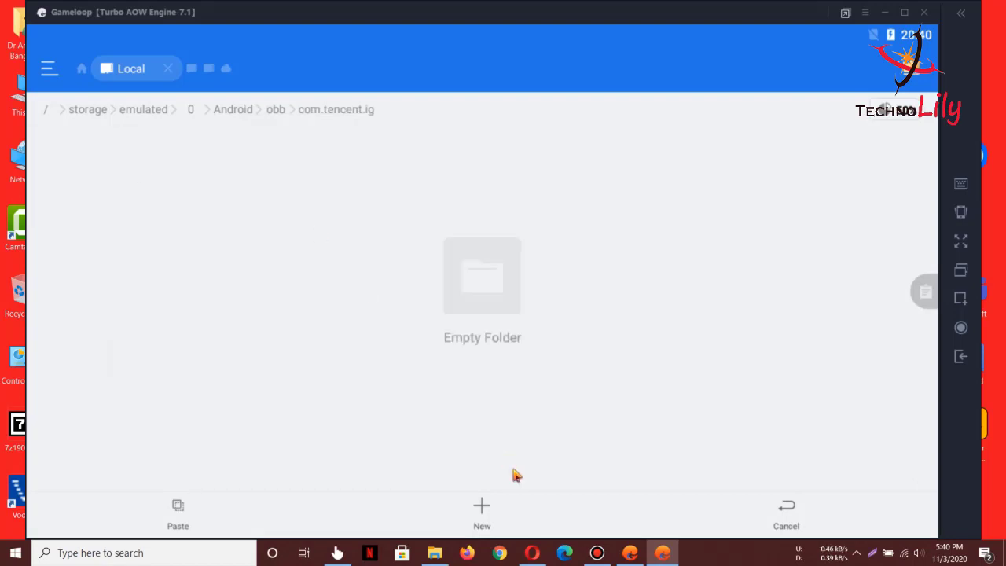
{"action": "left_click", "coordinate": [178, 517]}
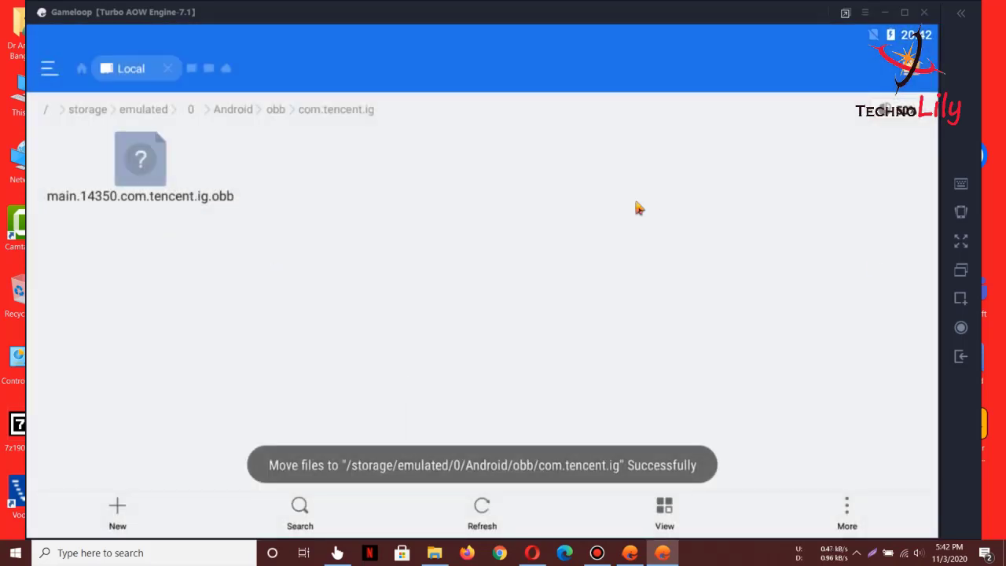
Back out of the file manager and browser, then launch PUBG MOBILE to download its 38 M update.
{"action": "left_click", "coordinate": [958, 357]}
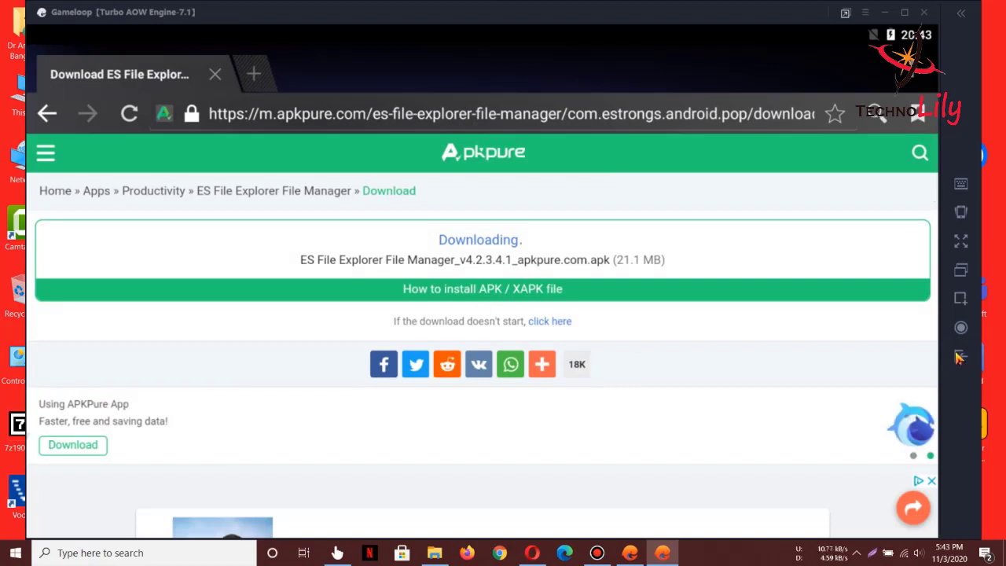
{"action": "left_click", "coordinate": [958, 358]}
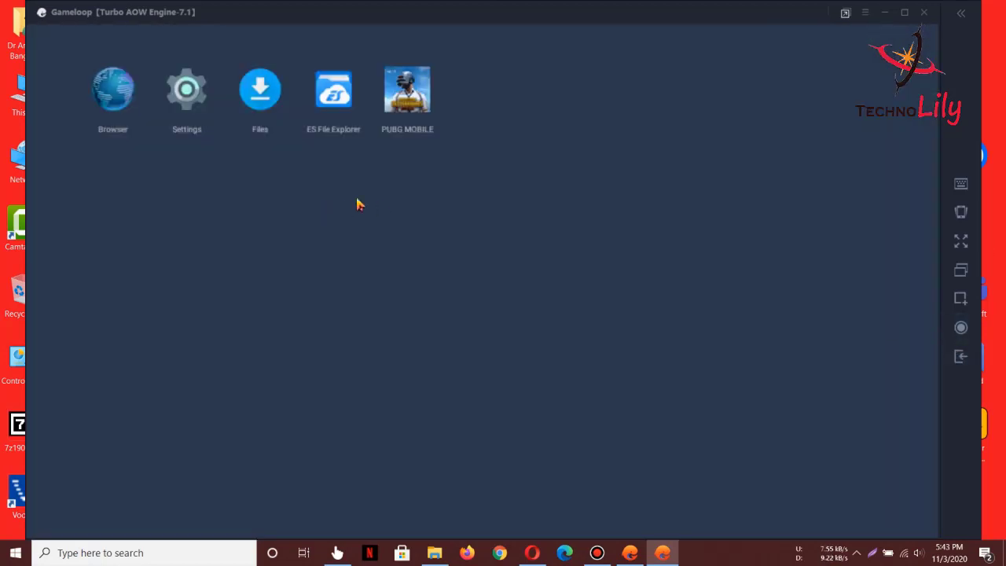
{"action": "left_click", "coordinate": [406, 111]}
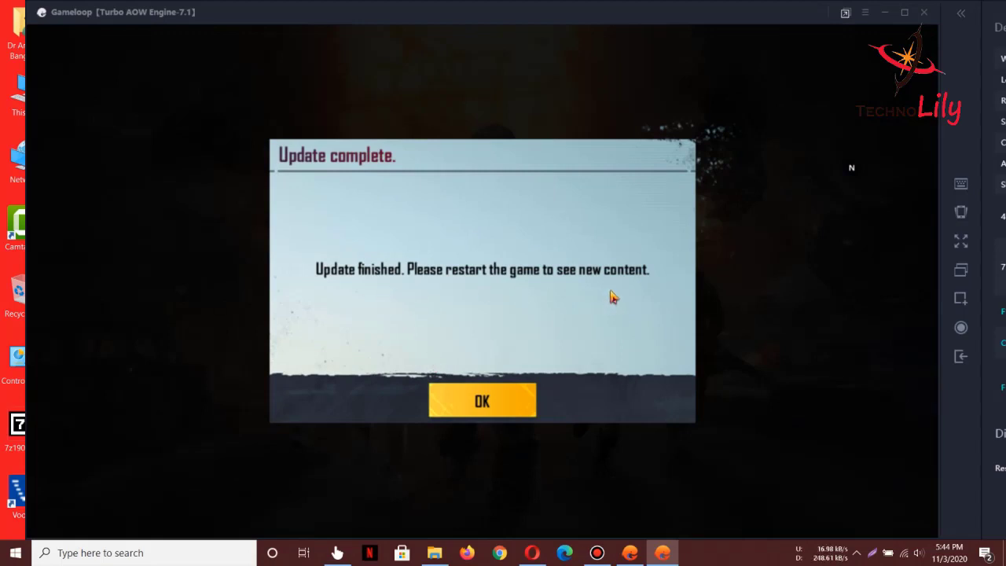
Exit PUBG MOBILE and close Gameloop.
{"action": "left_click", "coordinate": [924, 11]}
{"action": "left_click", "coordinate": [519, 299]}
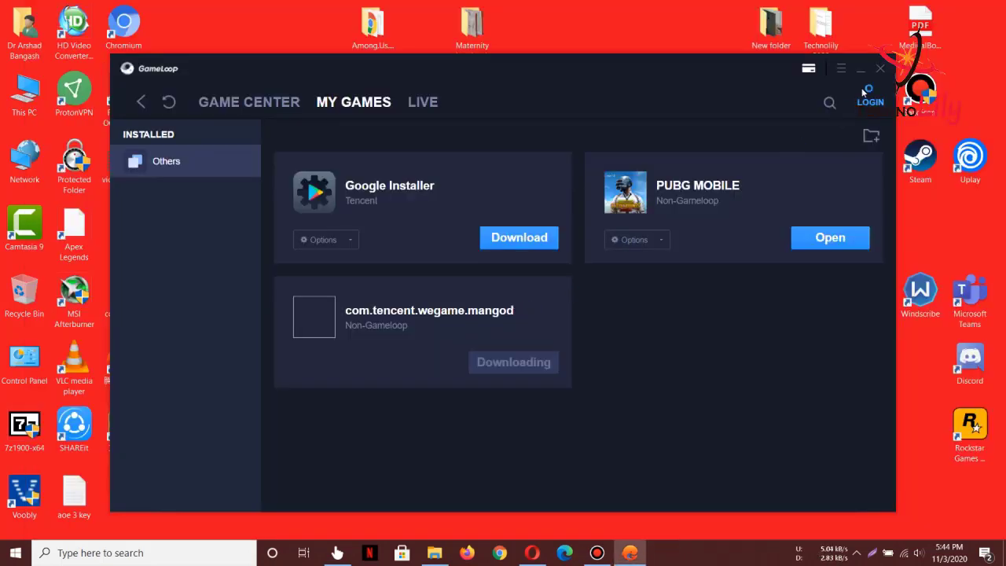
{"action": "left_click", "coordinate": [879, 71]}
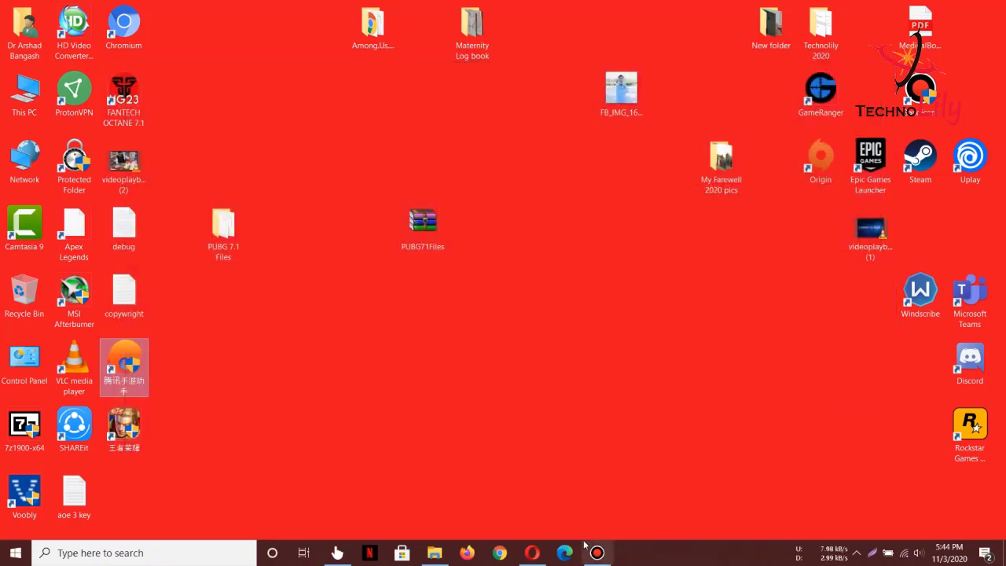
Open TouchVPN from the system tray, disconnect the VPN and close its window.
{"action": "left_click", "coordinate": [857, 554]}
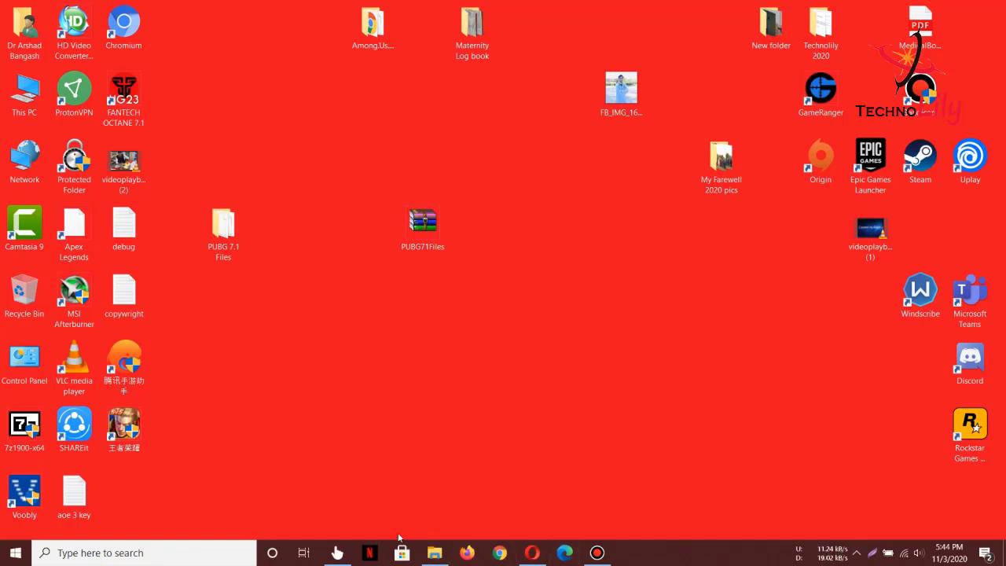
{"action": "left_click", "coordinate": [337, 553]}
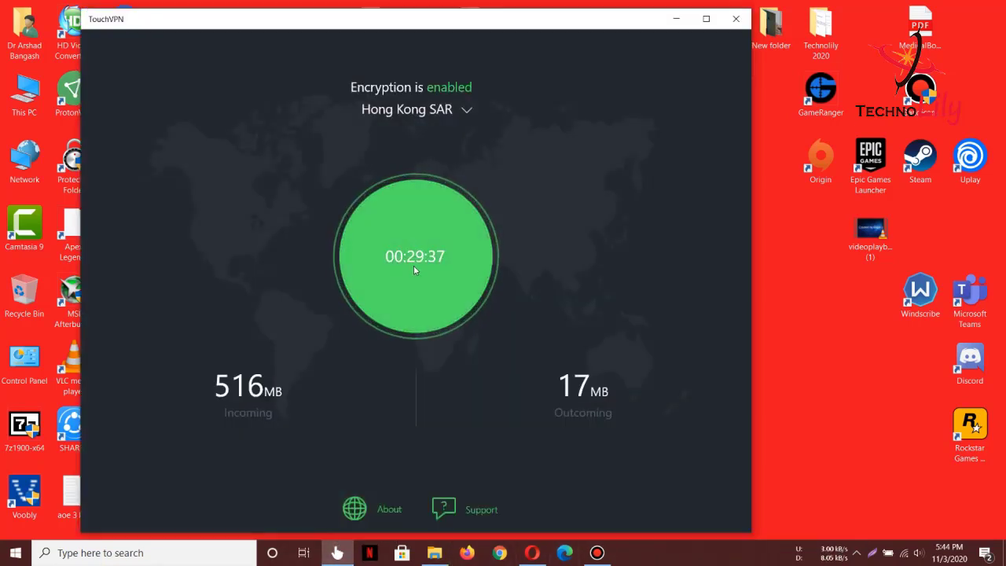
{"action": "left_click", "coordinate": [412, 265]}
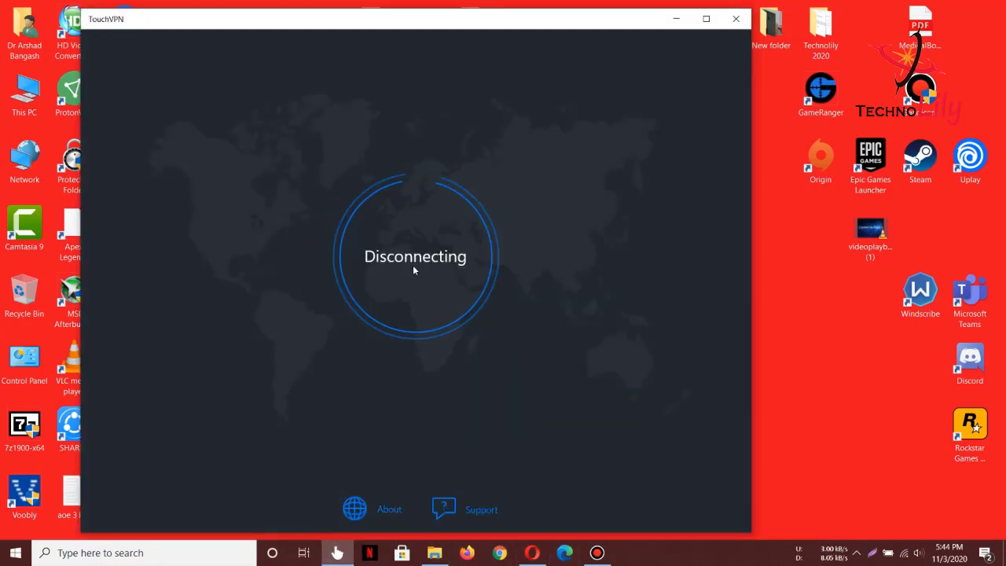
{"action": "left_click", "coordinate": [735, 19]}
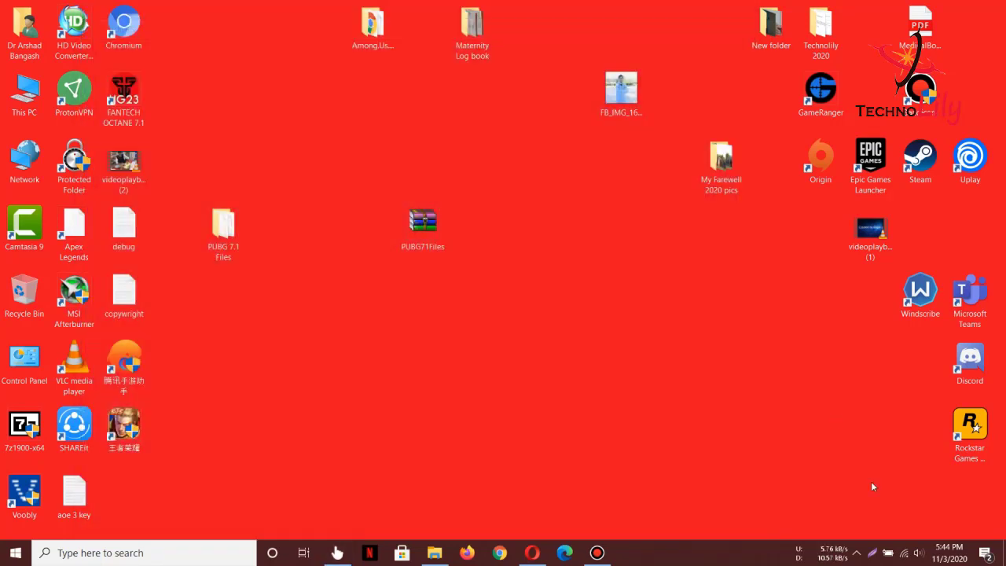
Exit TouchVPN from its tray icon menu, then refresh the desktop.
{"action": "left_click", "coordinate": [858, 555]}
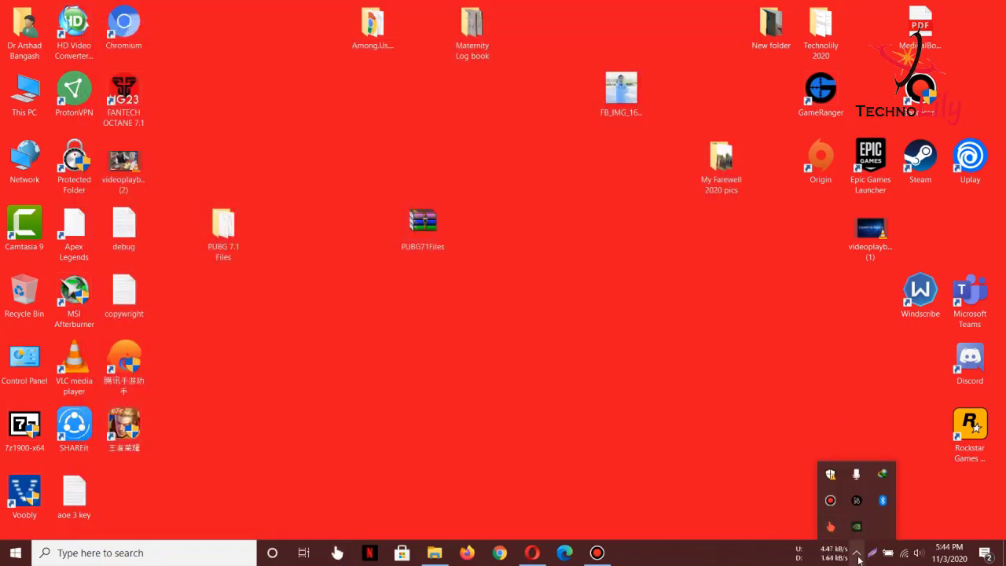
{"action": "right_click", "coordinate": [830, 526]}
{"action": "left_click", "coordinate": [817, 521]}
{"action": "left_click", "coordinate": [858, 555]}
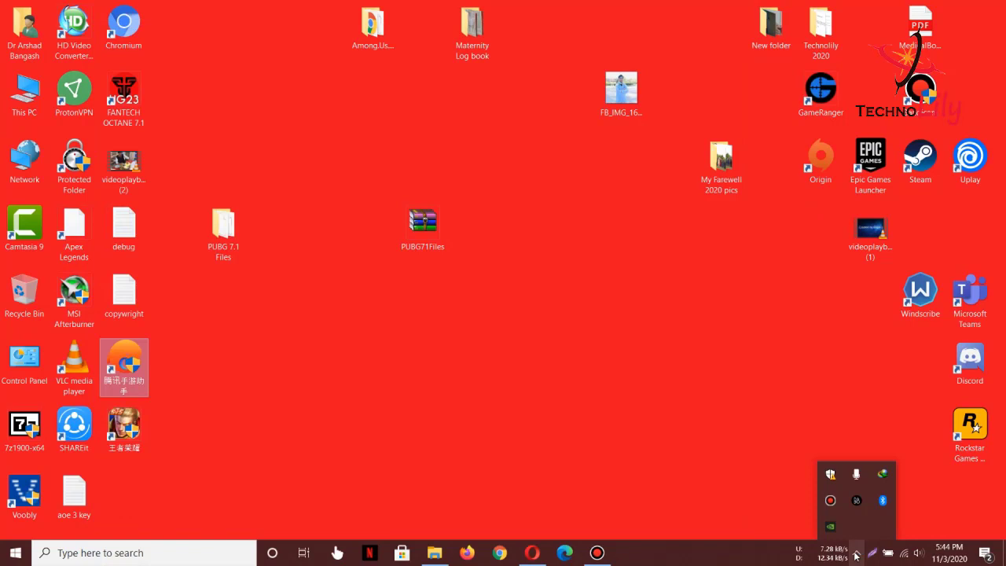
{"action": "left_click", "coordinate": [856, 553]}
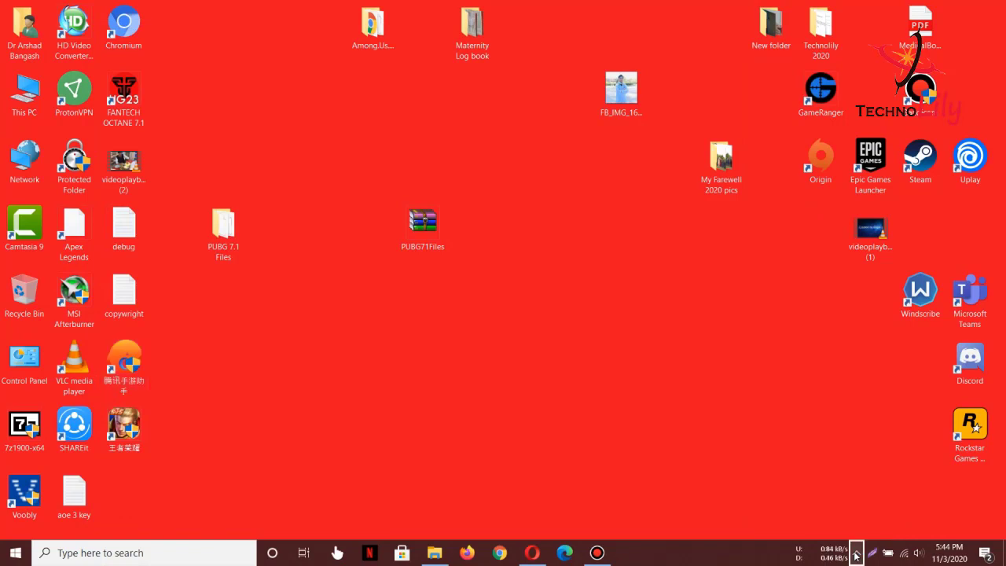
{"action": "left_click", "coordinate": [856, 552]}
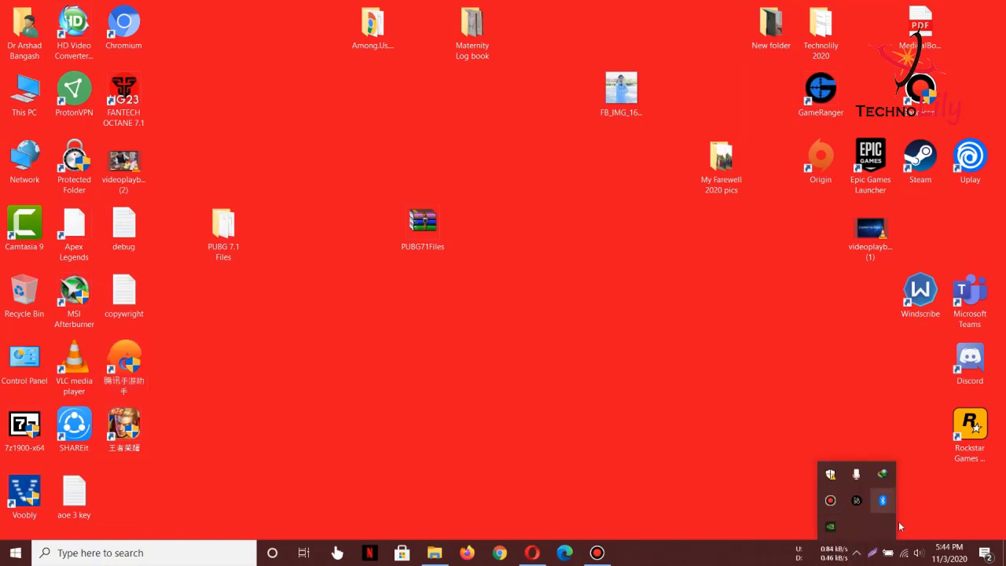
{"action": "left_click", "coordinate": [856, 554]}
{"action": "right_click", "coordinate": [520, 303]}
{"action": "left_click", "coordinate": [542, 343]}
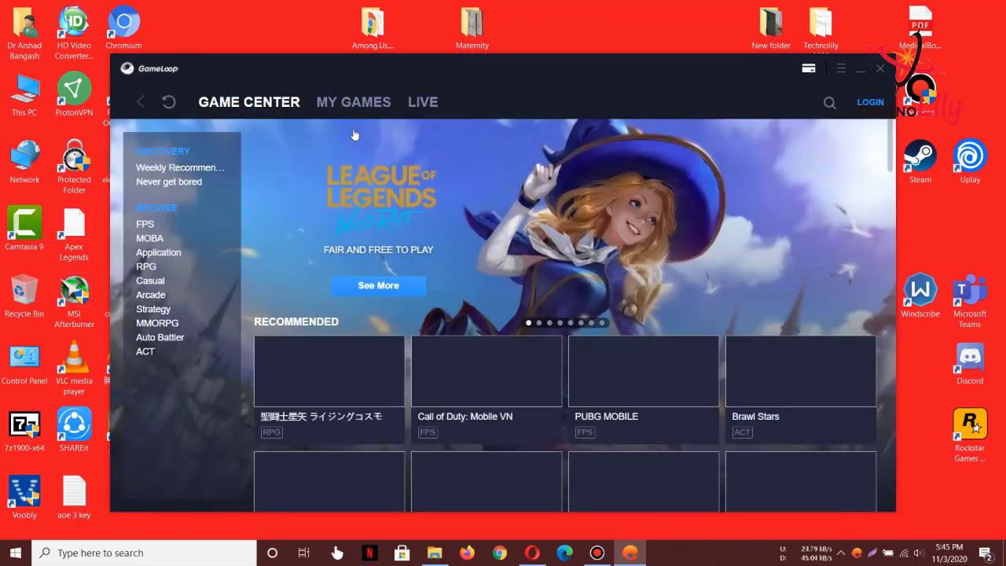
Switch to the MY GAMES tab to list PUBG MOBILE and ES File Explorer.
{"action": "left_click", "coordinate": [363, 110]}
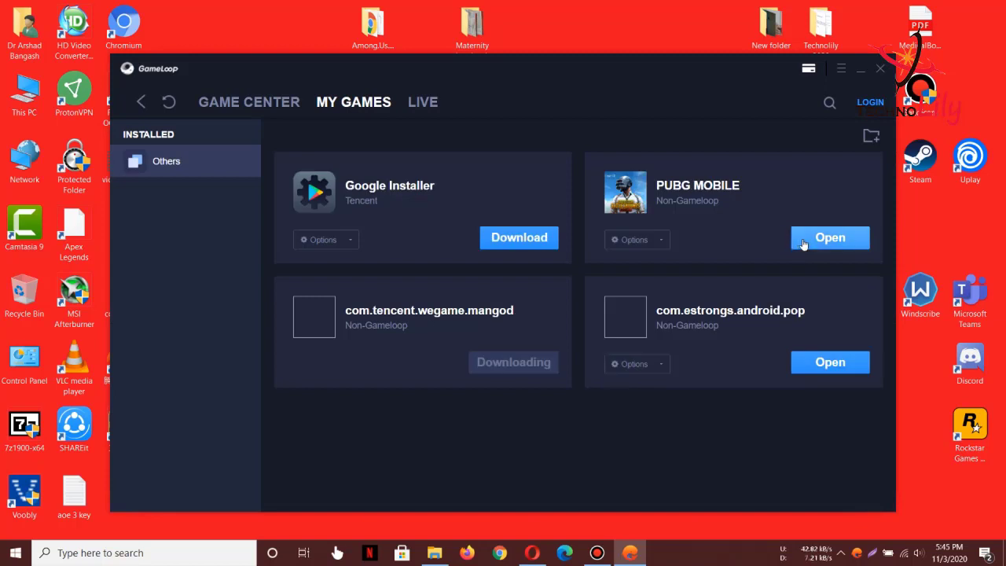